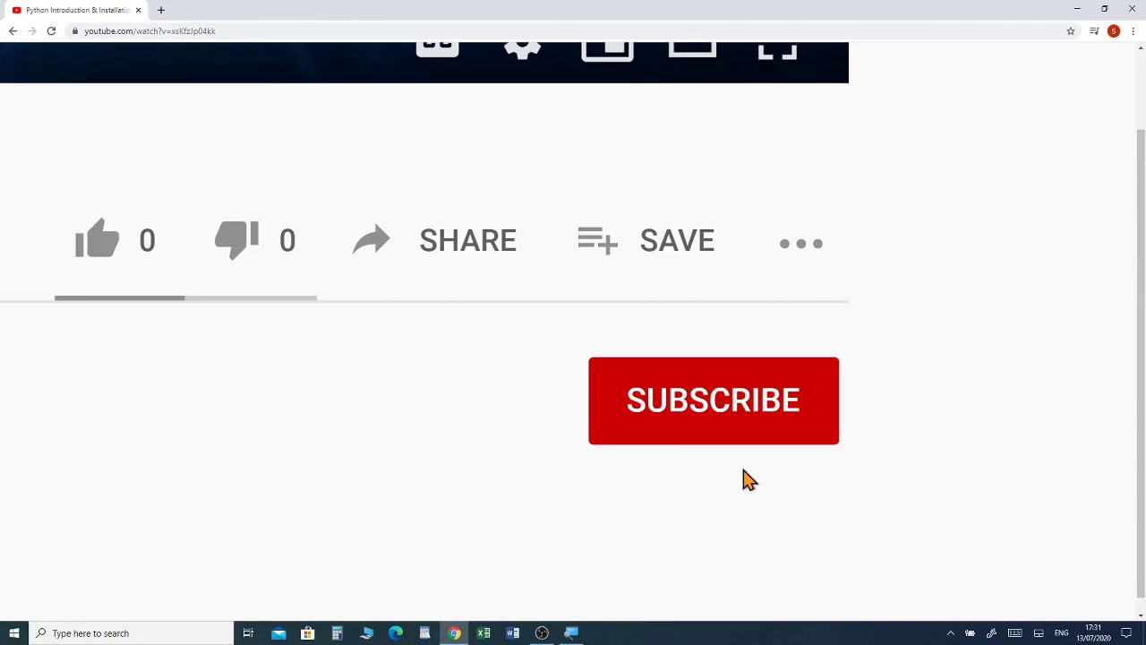
Subscribe to the YouTube channel and pick a notification option from the bell menu
{"action": "left_click", "coordinate": [734, 433]}
{"action": "left_click", "coordinate": [797, 412]}
{"action": "left_click", "coordinate": [910, 400]}
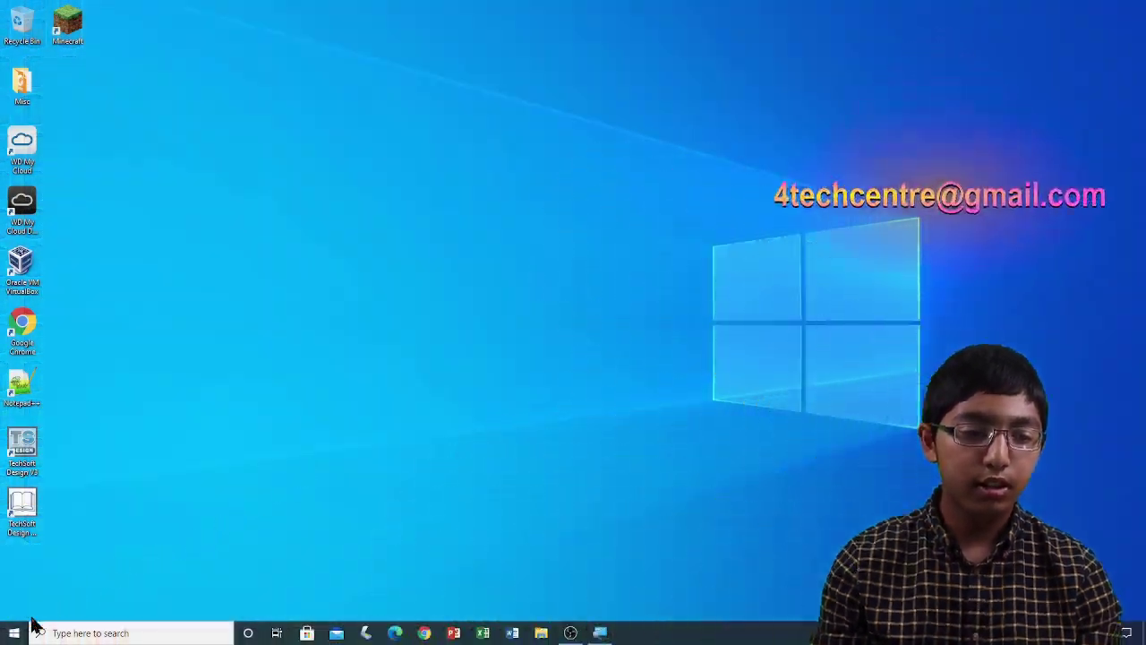
Launch Paint 3D from the Start menu's app list under P
{"action": "left_click", "coordinate": [14, 631]}
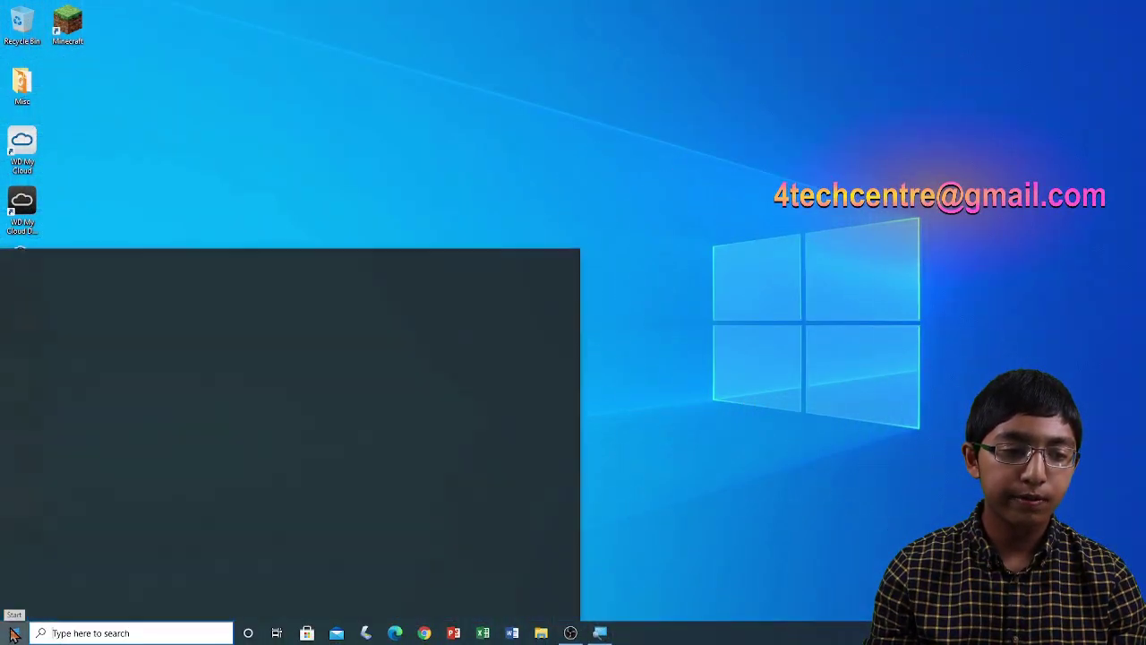
{"action": "scroll", "coordinate": [77, 507], "scroll_direction": "down", "scroll_amount": 15}
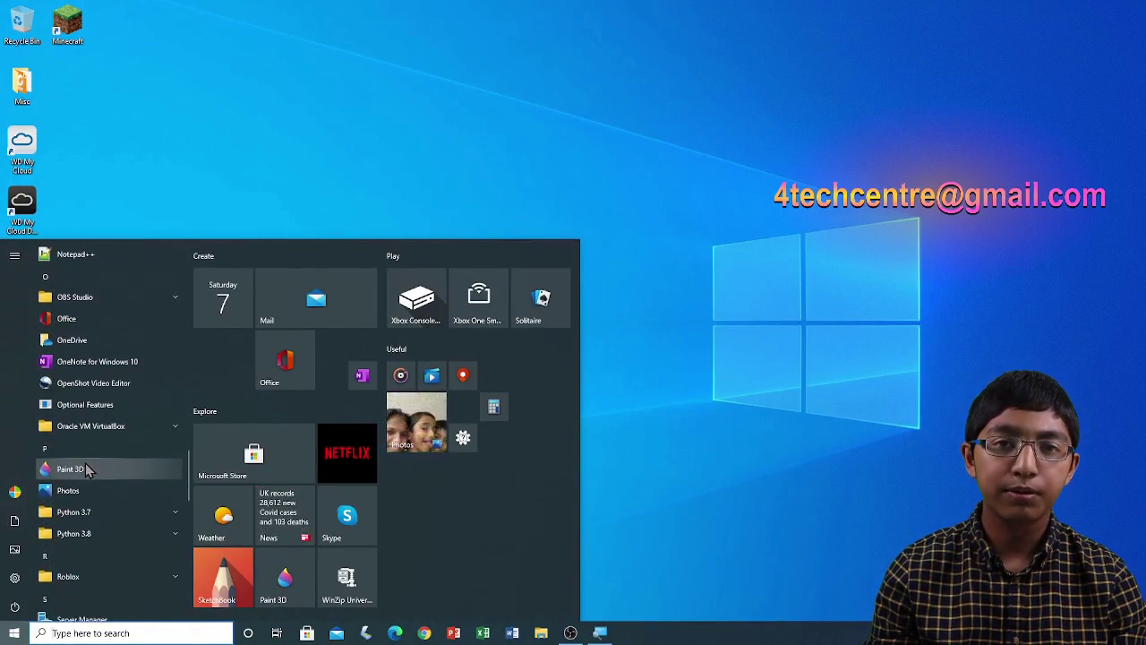
{"action": "left_click", "coordinate": [88, 470]}
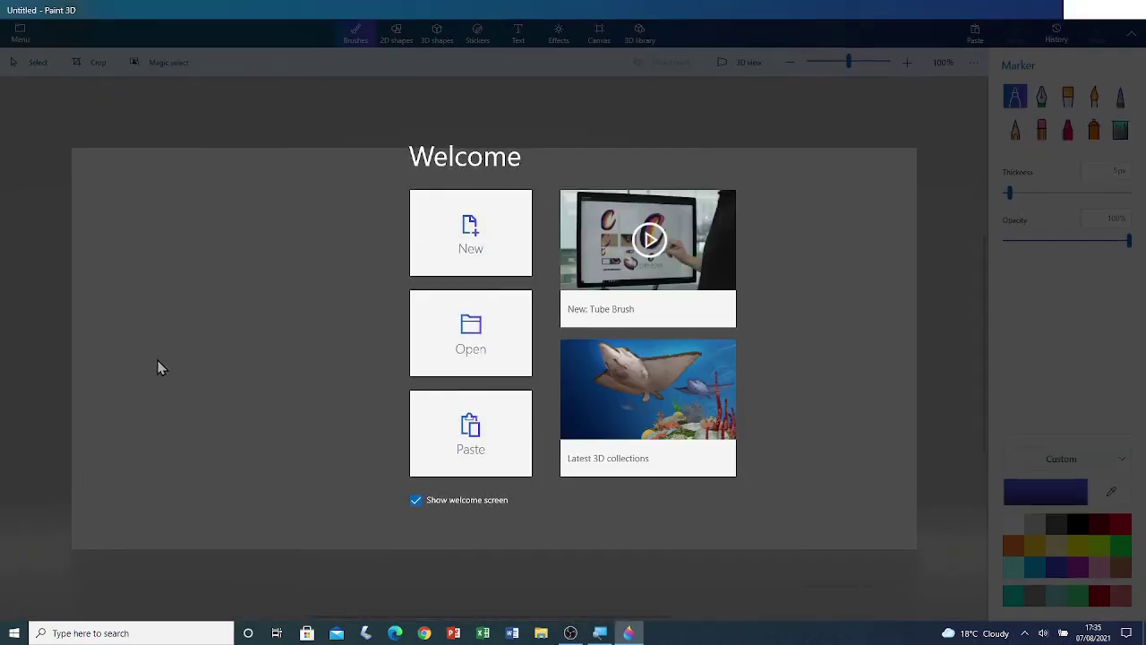
Start a new blank project and select the Sharp edge 3D doodle from 3D shapes
{"action": "left_click", "coordinate": [462, 243]}
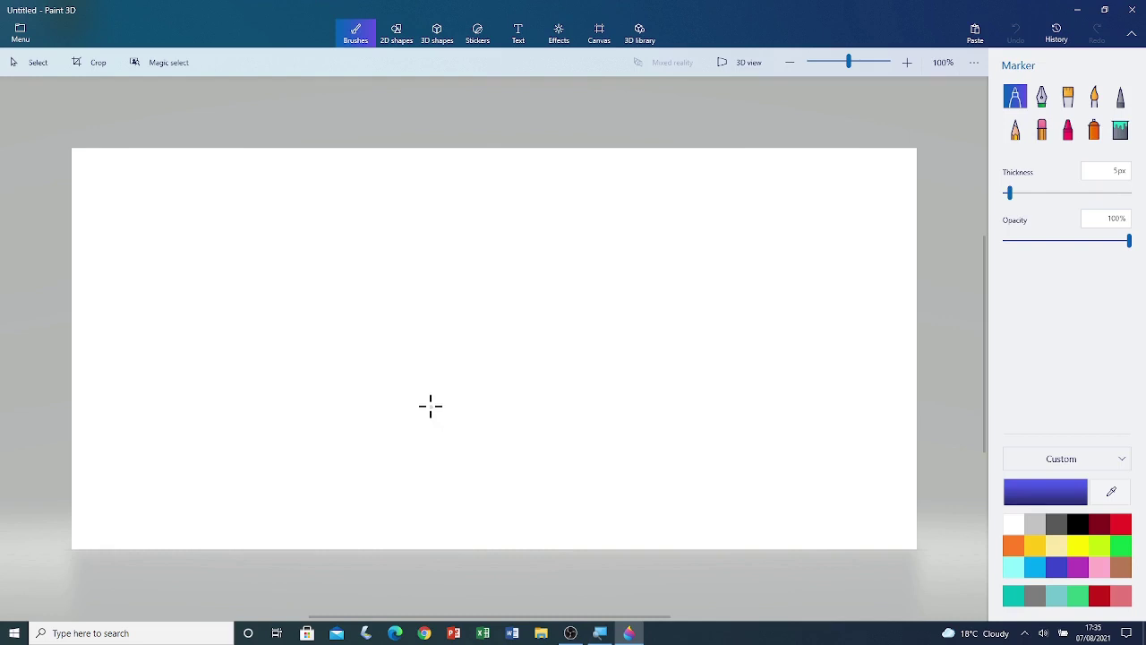
{"action": "left_click", "coordinate": [442, 38]}
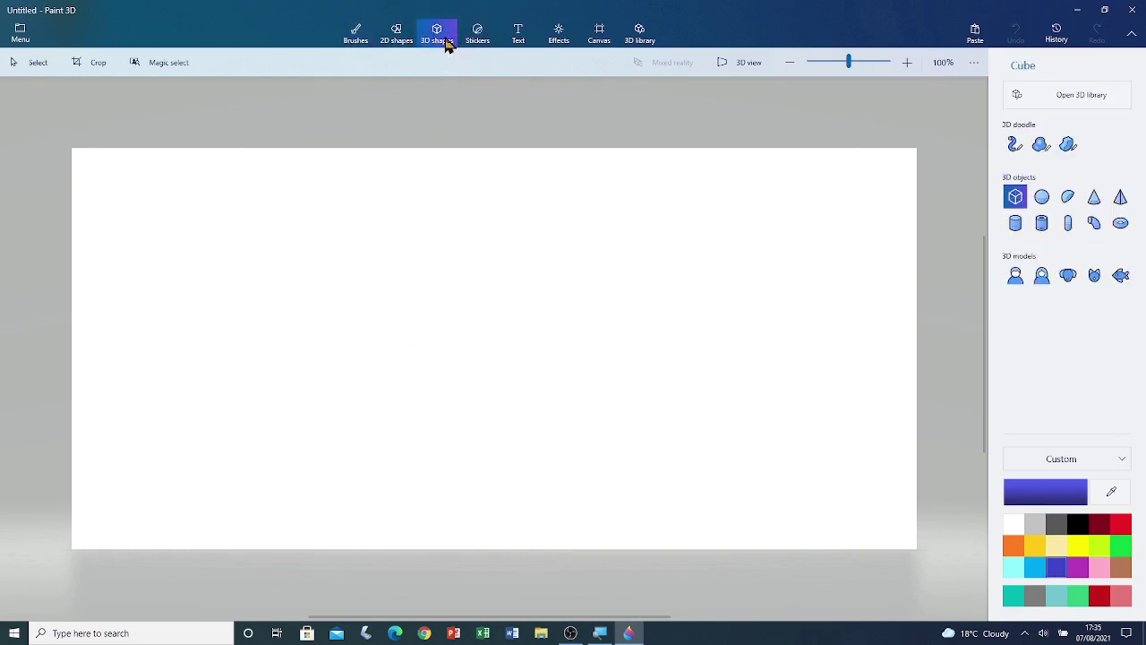
{"action": "left_click", "coordinate": [1067, 145]}
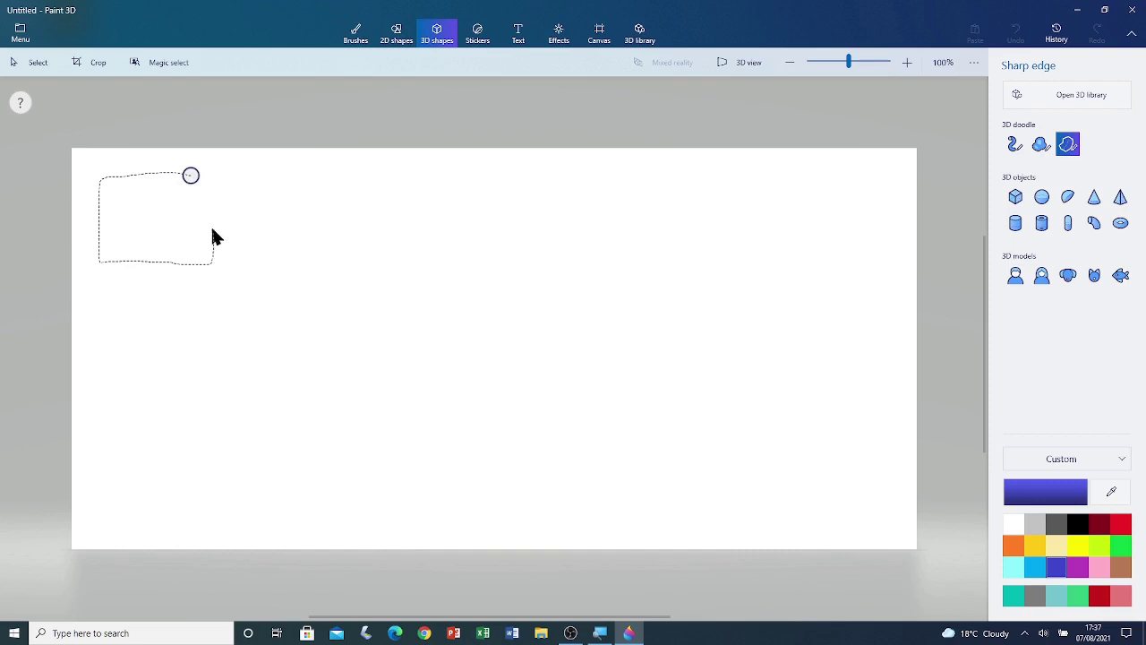
Close the doodle at its starting circle, then zoom in and out to inspect the edges
{"action": "left_click", "coordinate": [190, 176]}
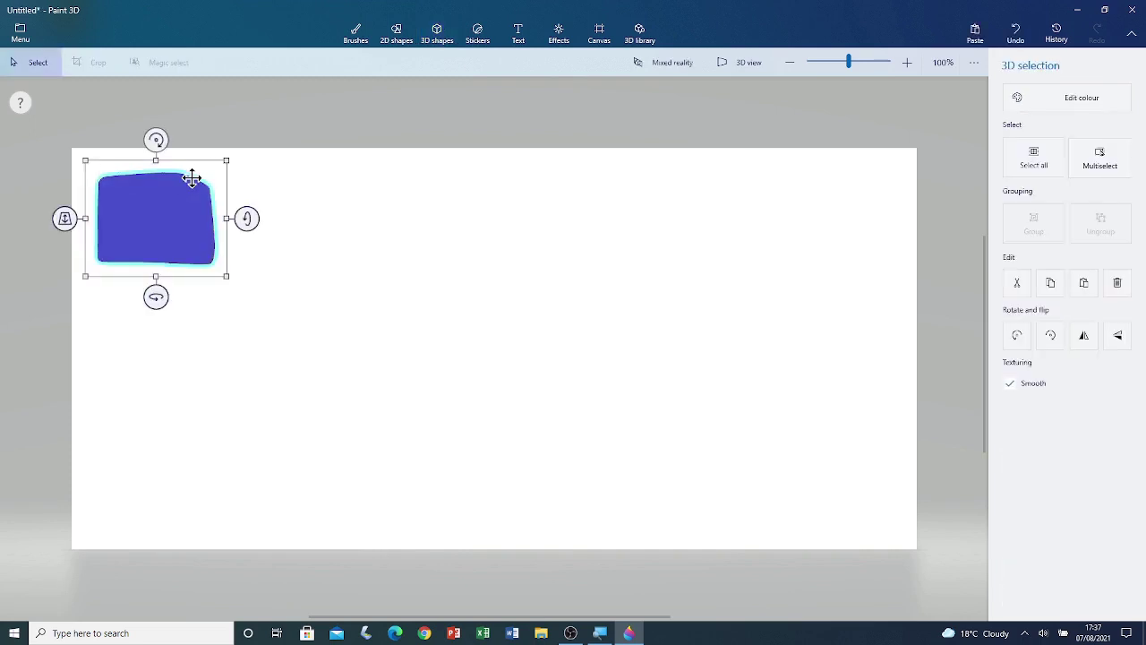
{"action": "scroll", "coordinate": [110, 176], "scroll_direction": "up", "scroll_amount": 10}
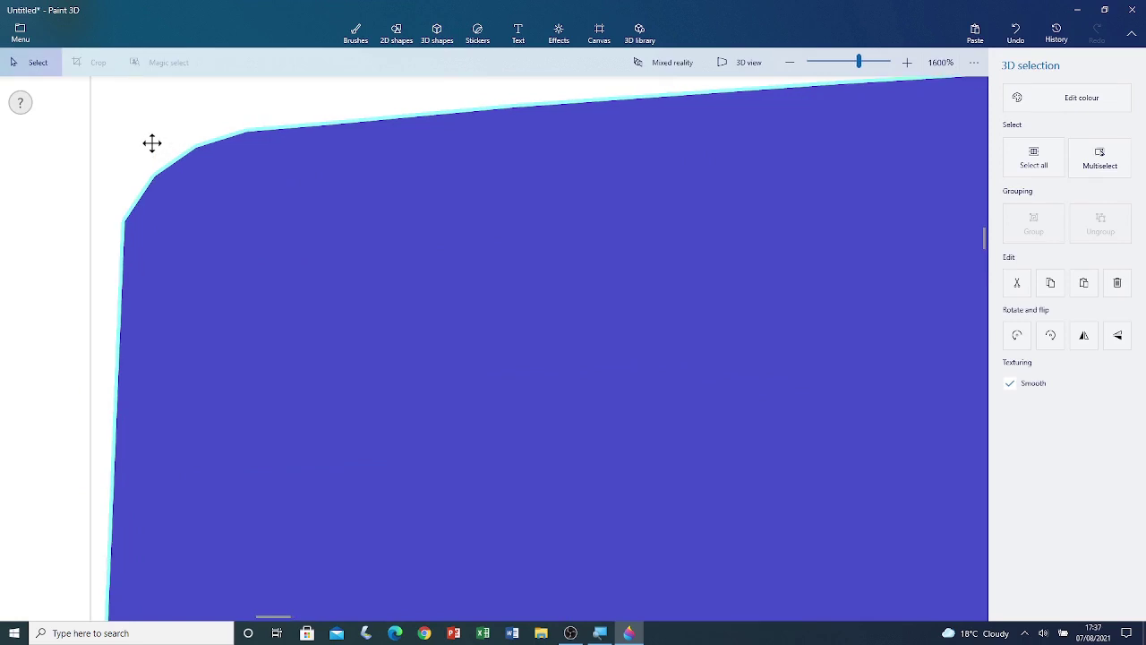
{"action": "scroll", "coordinate": [151, 143], "scroll_direction": "down", "scroll_amount": 4}
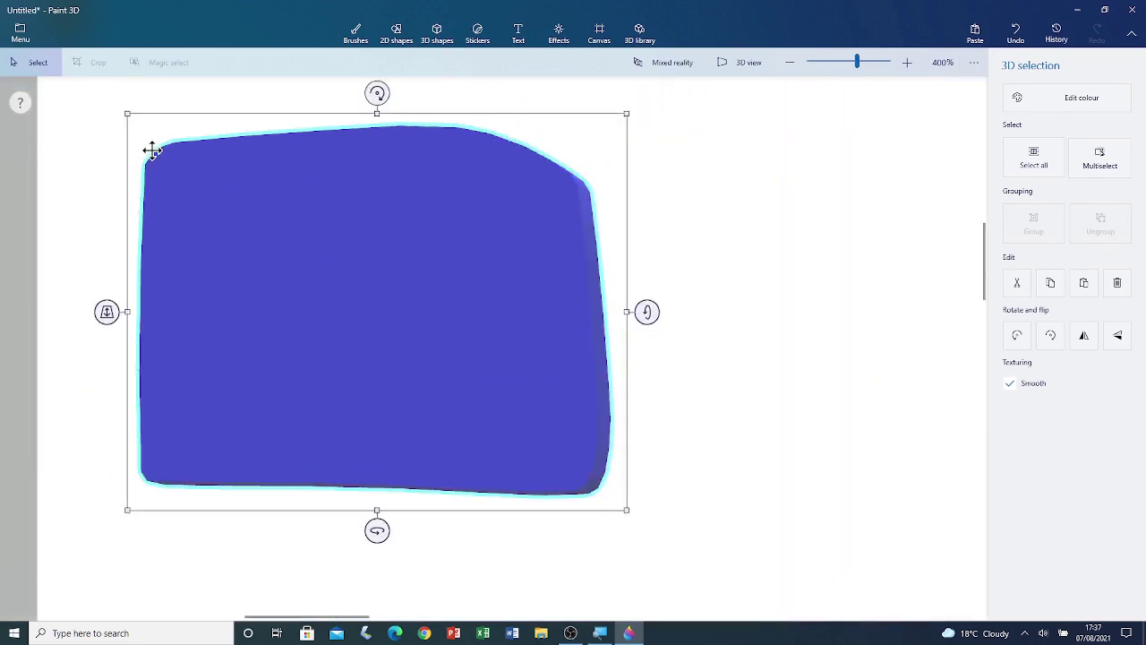
{"action": "scroll", "coordinate": [151, 150], "scroll_direction": "up", "scroll_amount": 5}
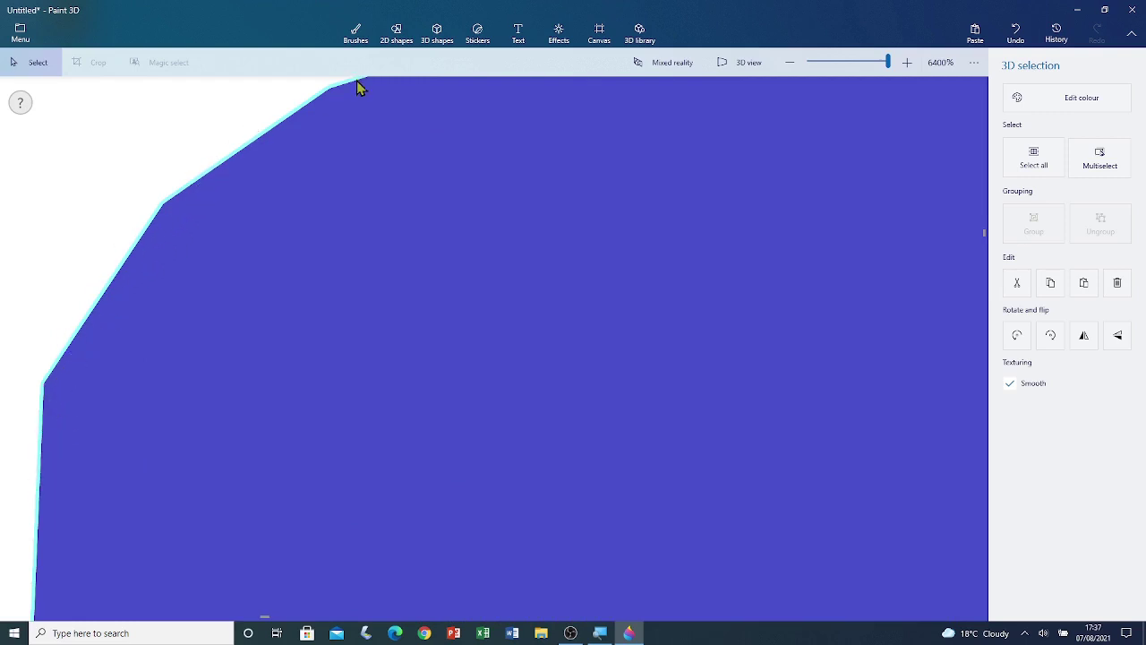
{"action": "scroll", "coordinate": [259, 263], "scroll_direction": "down", "scroll_amount": 10}
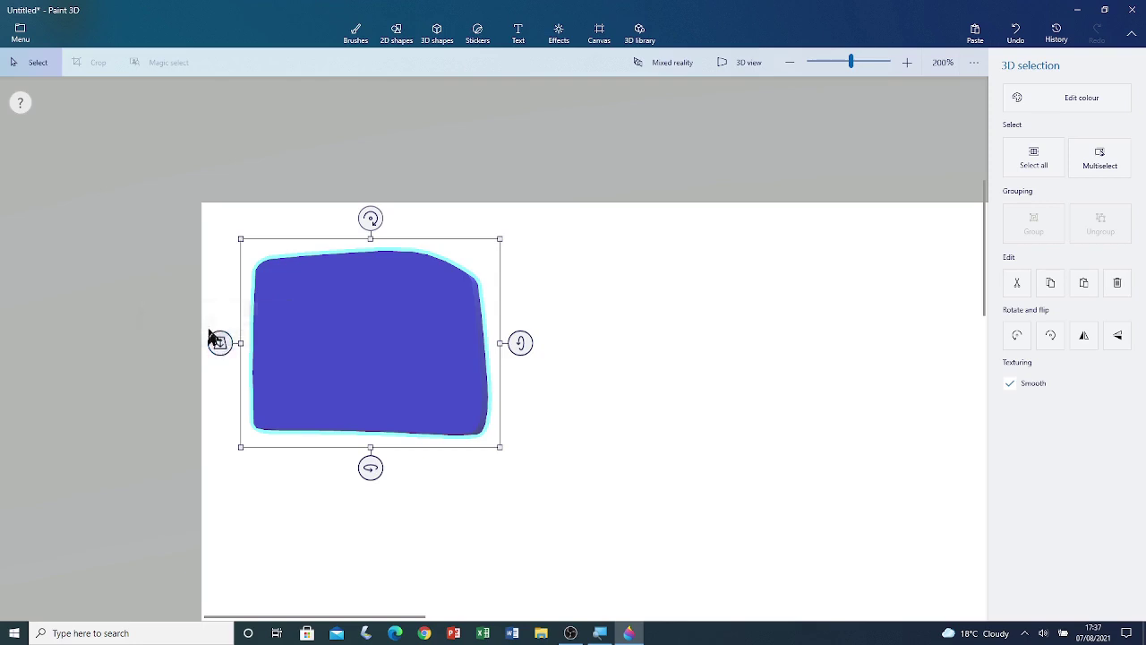
Spin and tilt the shape with its rotation handles to show its depth, then nudge it right
{"action": "mouse_move", "coordinate": [221, 346]}
{"action": "left_mouse_down"}
{"action": "mouse_move", "coordinate": [215, 368]}
{"action": "mouse_move", "coordinate": [230, 325]}
{"action": "mouse_move", "coordinate": [224, 344]}
{"action": "left_mouse_up"}
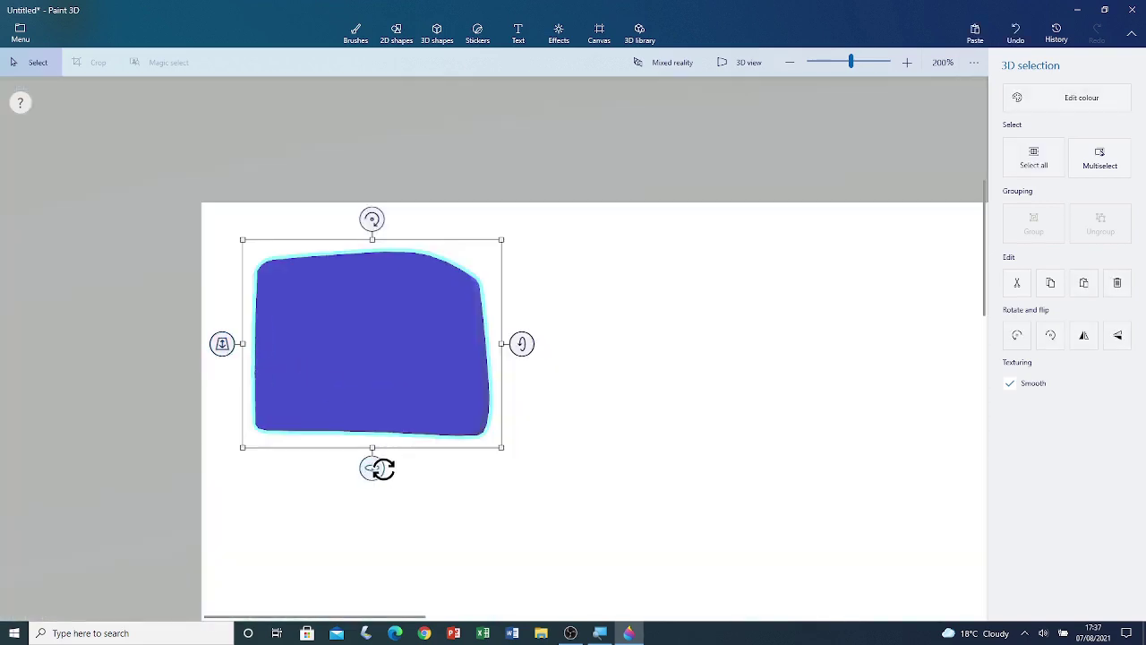
{"action": "left_click_drag", "start_coordinate": [376, 468], "coordinate": [258, 474]}
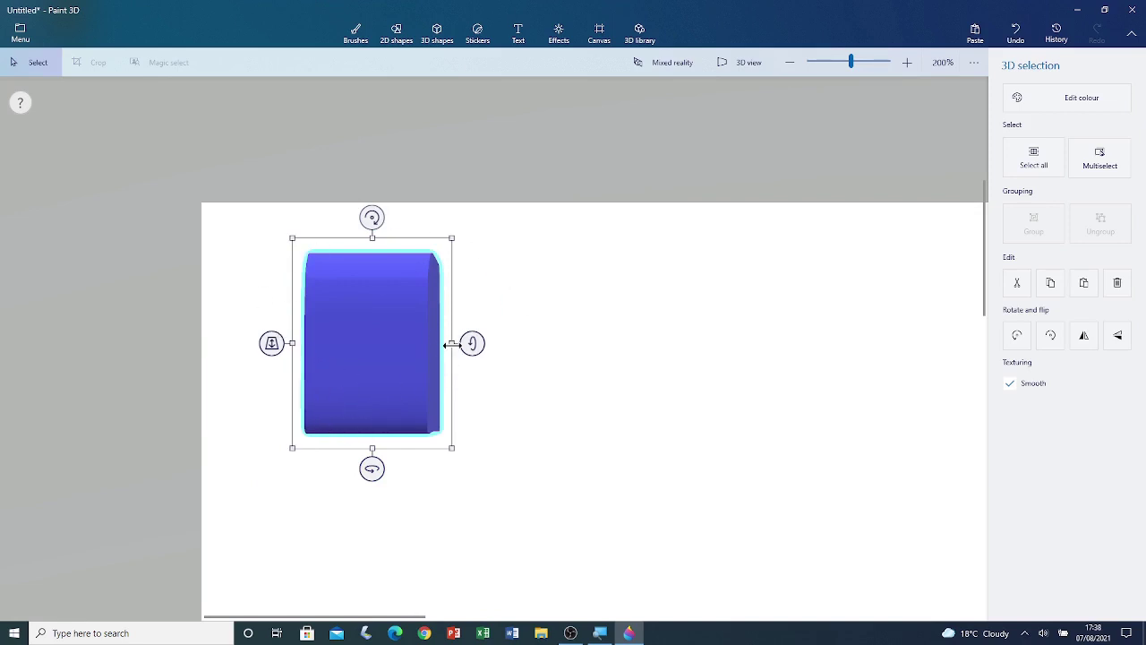
{"action": "left_click_drag", "start_coordinate": [452, 344], "coordinate": [367, 345]}
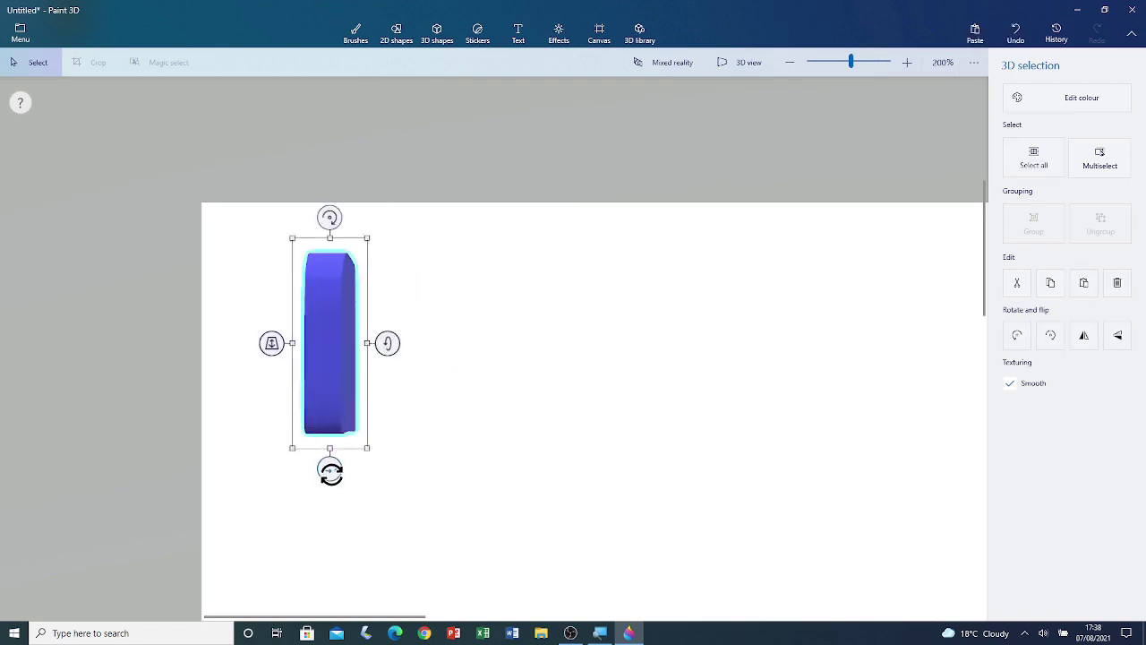
{"action": "left_click_drag", "start_coordinate": [331, 471], "coordinate": [348, 468]}
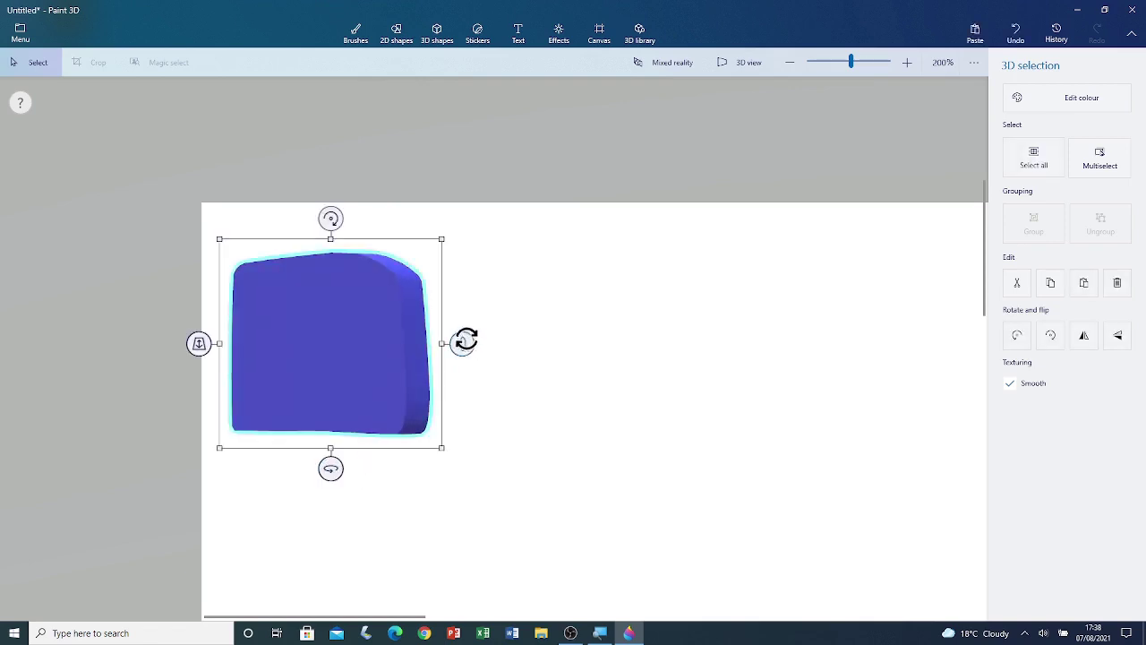
{"action": "left_click_drag", "start_coordinate": [464, 339], "coordinate": [460, 389]}
{"action": "left_click_drag", "start_coordinate": [376, 361], "coordinate": [524, 360]}
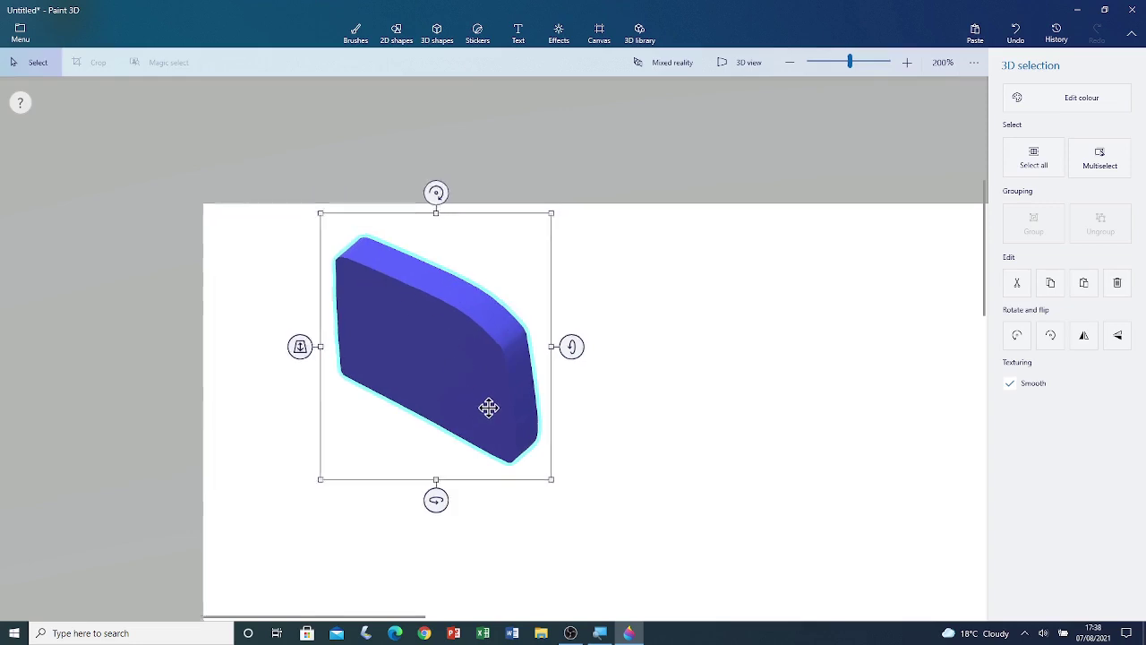
{"action": "scroll", "coordinate": [489, 407], "scroll_direction": "down", "scroll_amount": 2}
{"action": "scroll", "coordinate": [489, 408], "scroll_direction": "down", "scroll_amount": 2}
{"action": "scroll", "coordinate": [508, 347], "scroll_direction": "down", "scroll_amount": 1}
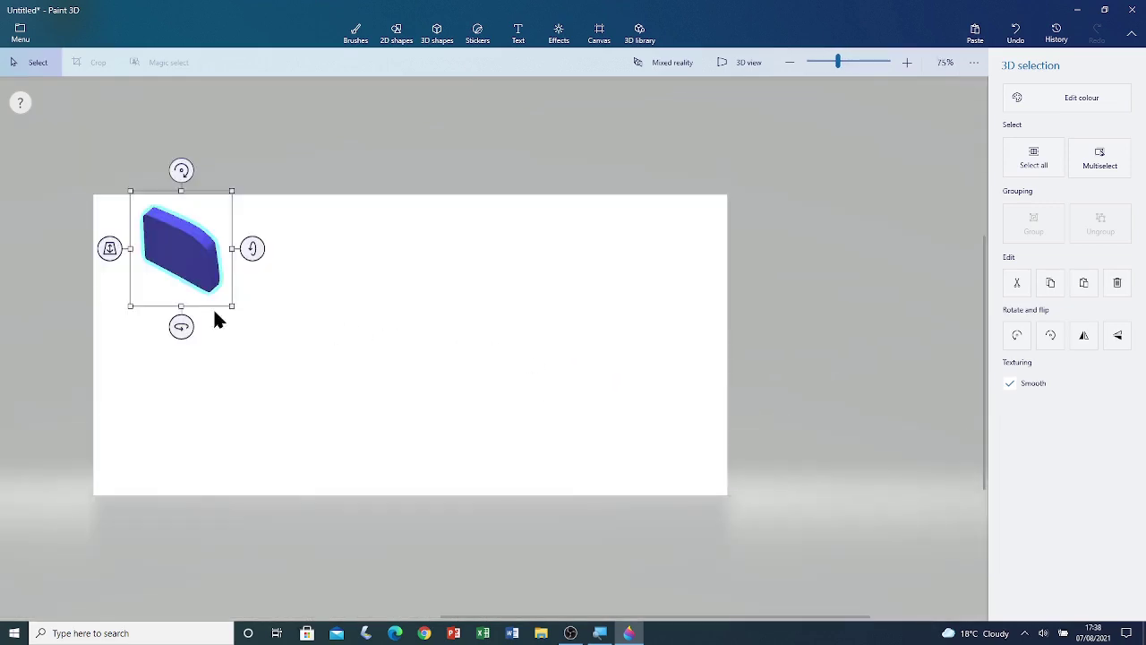
Recolour the shape with the brown swatch via Edit colour, then deselect it
{"action": "scroll", "coordinate": [244, 261], "scroll_direction": "up", "scroll_amount": 2}
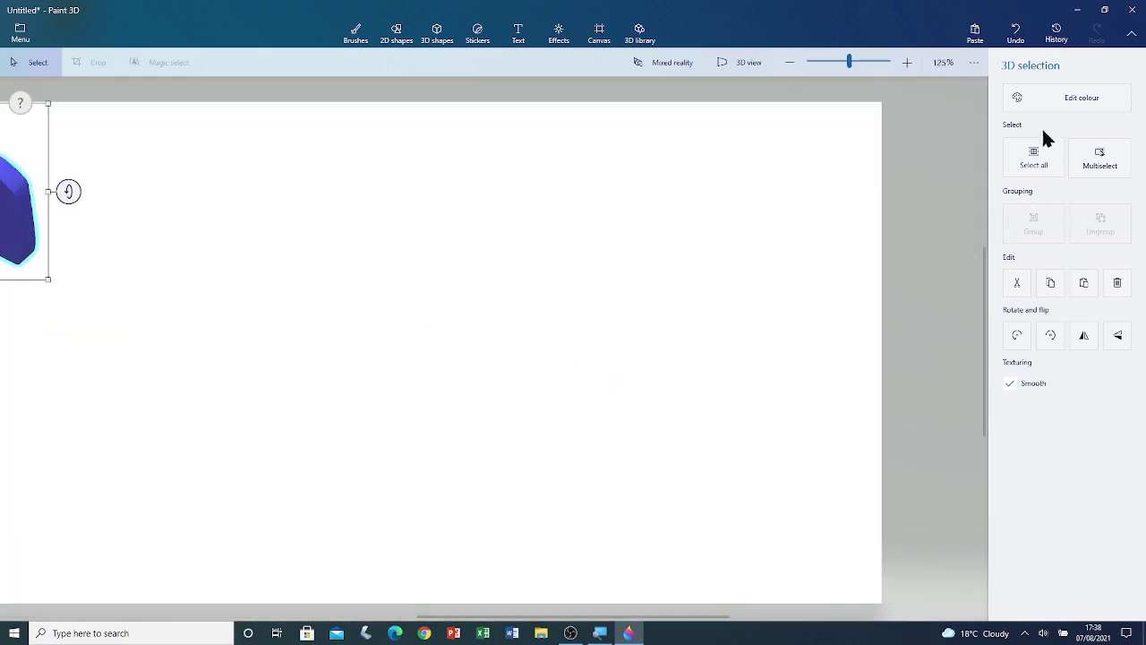
{"action": "left_click", "coordinate": [1073, 104]}
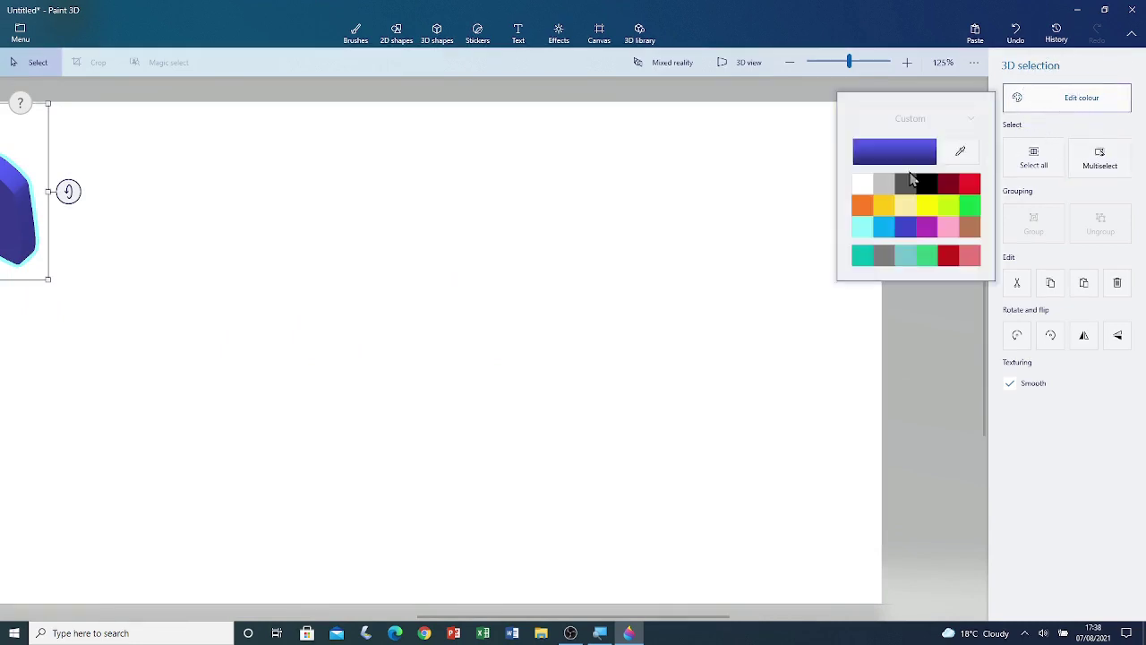
{"action": "left_click", "coordinate": [975, 231]}
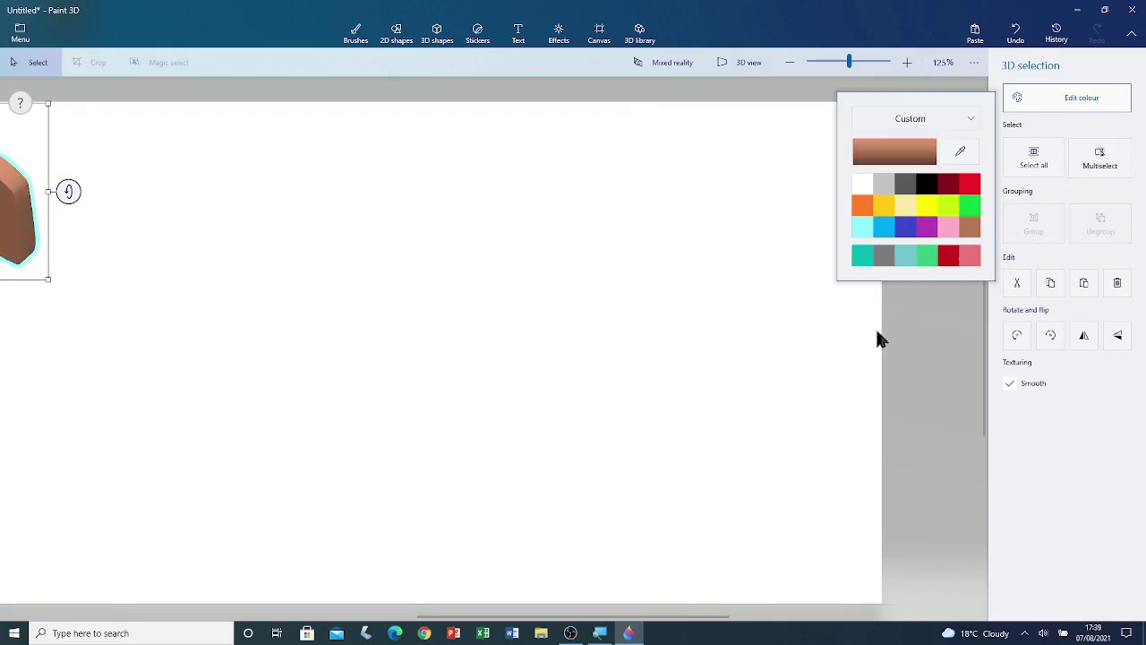
{"action": "left_click", "coordinate": [756, 186]}
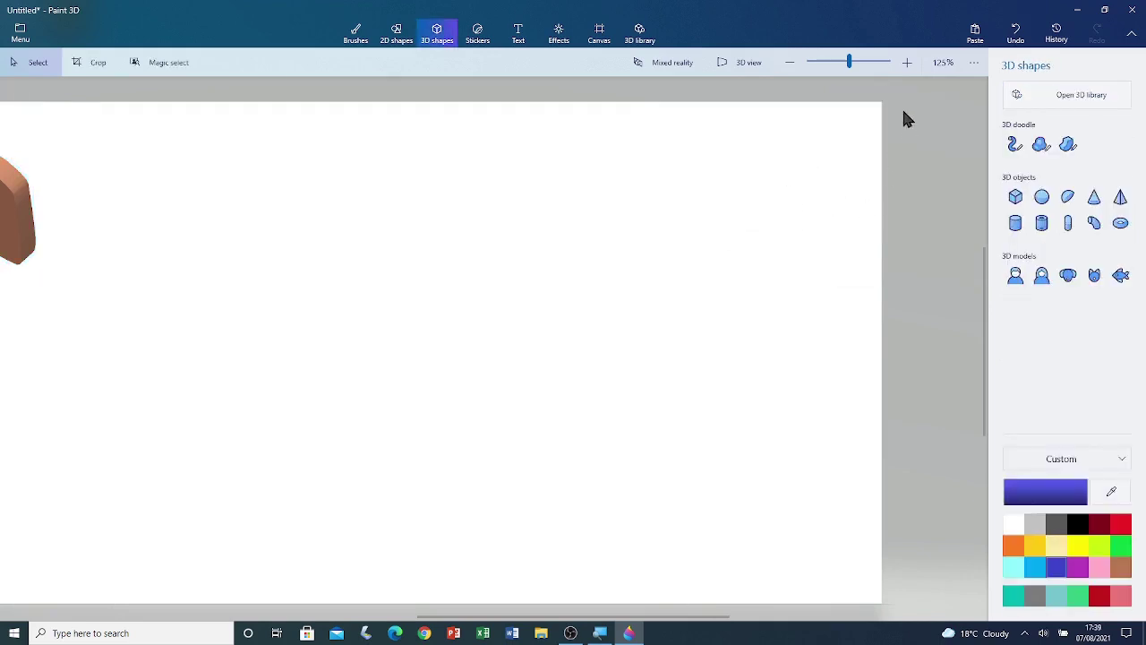
Drag the brown slab to the canvas centre, enlarge it with the corner handles, and adjust its depth
{"action": "left_click_drag", "start_coordinate": [852, 62], "coordinate": [842, 62]}
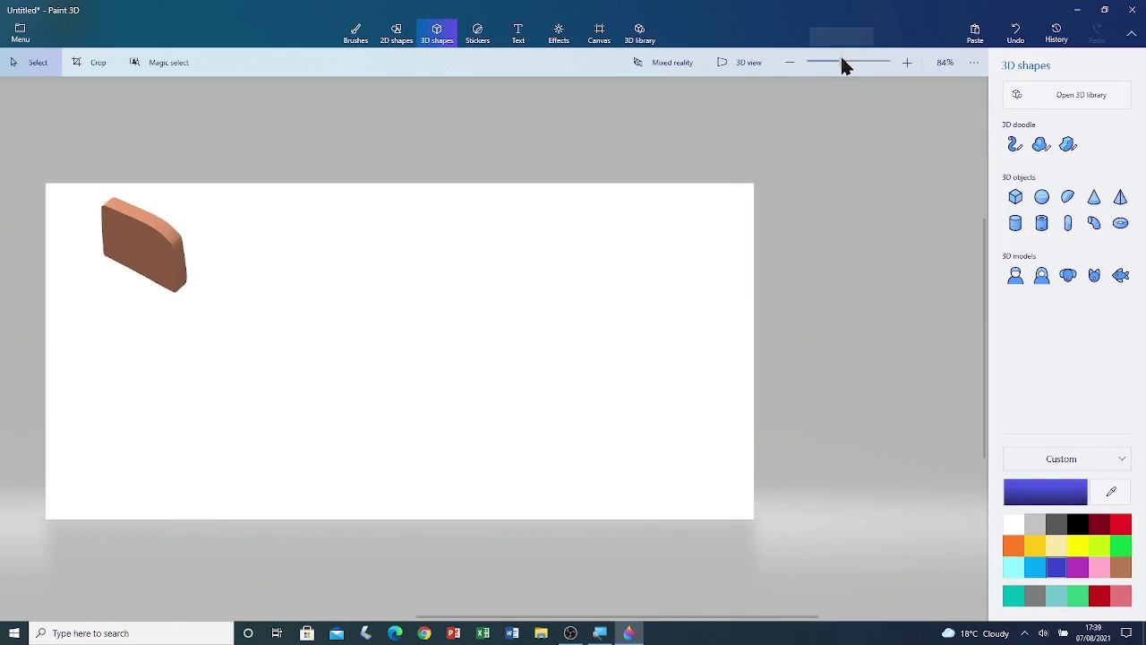
{"action": "left_click", "coordinate": [164, 254]}
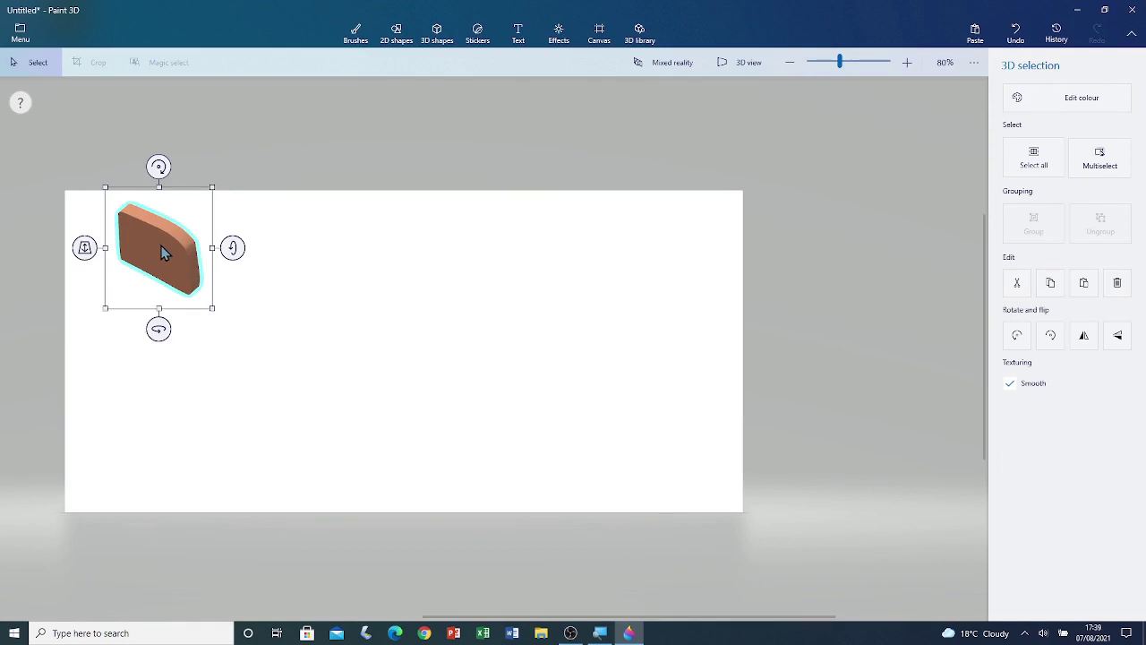
{"action": "left_click_drag", "start_coordinate": [164, 254], "coordinate": [399, 326]}
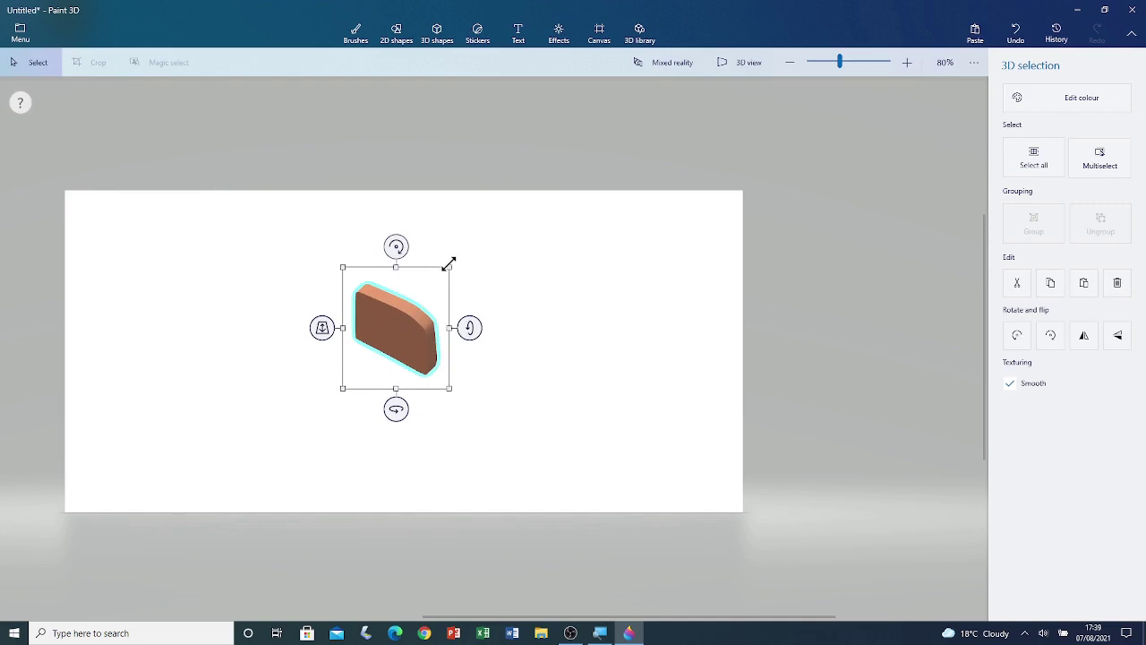
{"action": "left_click_drag", "start_coordinate": [448, 264], "coordinate": [498, 237]}
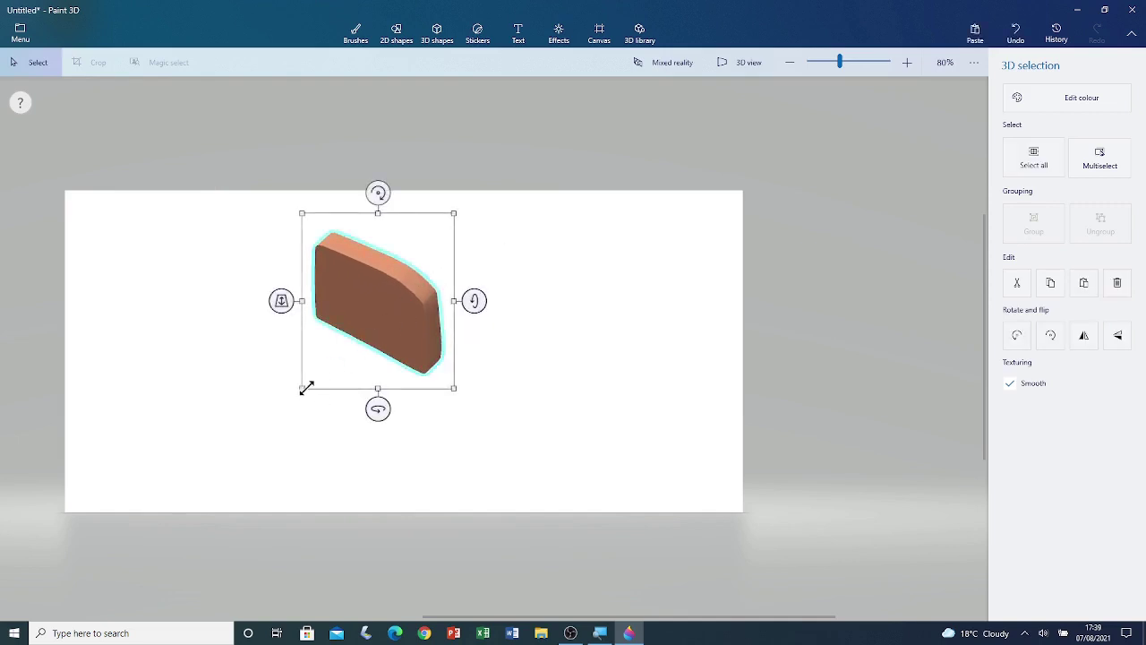
{"action": "left_click_drag", "start_coordinate": [302, 388], "coordinate": [295, 391]}
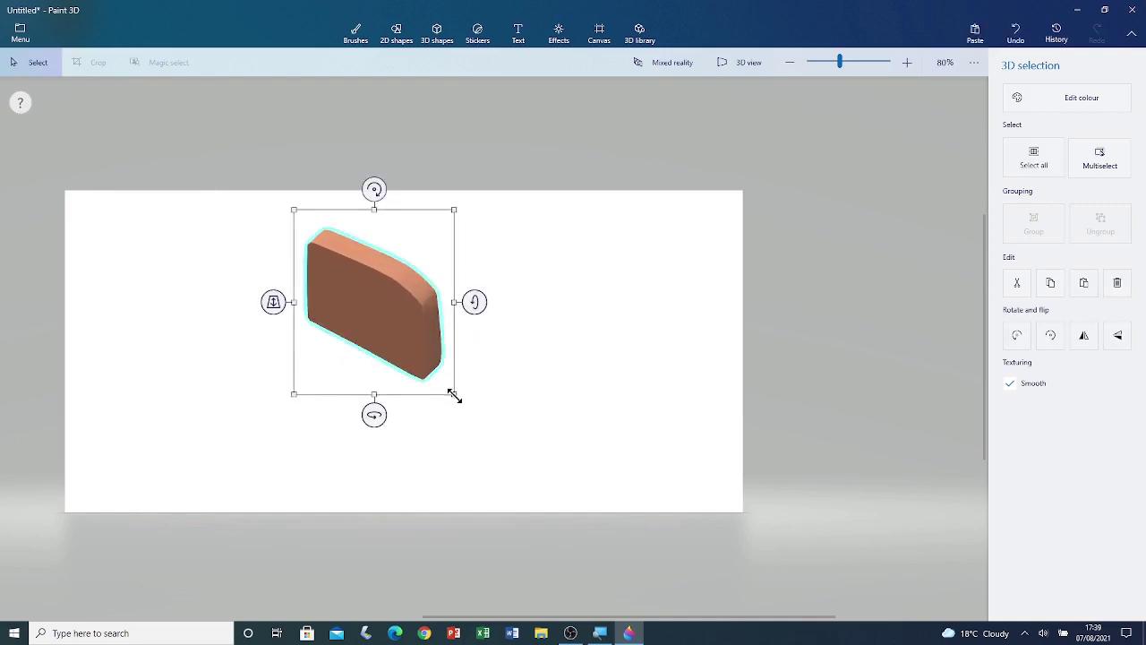
{"action": "left_click_drag", "start_coordinate": [452, 393], "coordinate": [486, 440]}
{"action": "left_click_drag", "start_coordinate": [386, 346], "coordinate": [448, 363]}
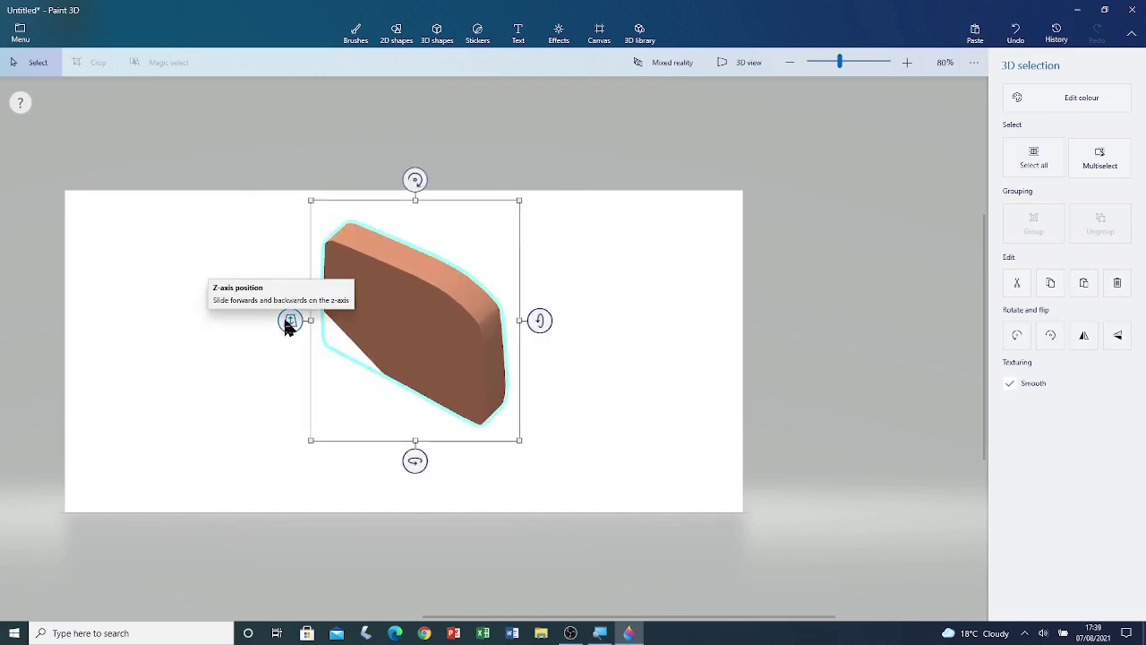
{"action": "mouse_move", "coordinate": [289, 322]}
{"action": "left_mouse_down"}
{"action": "mouse_move", "coordinate": [274, 363]}
{"action": "mouse_move", "coordinate": [285, 315]}
{"action": "left_mouse_up"}
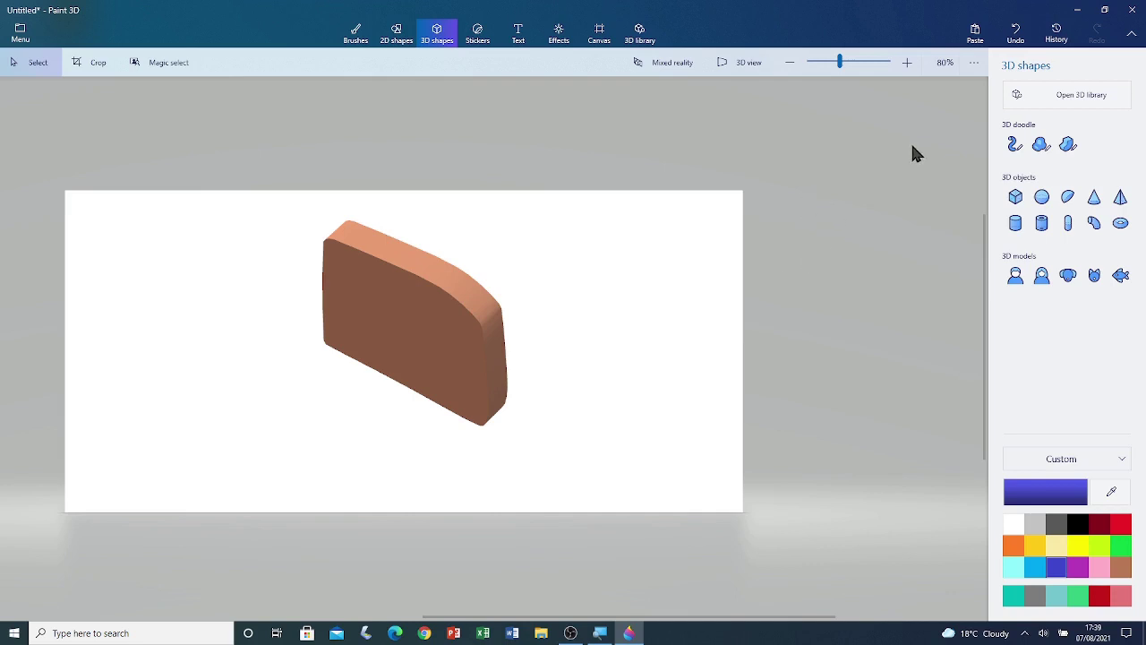
Draw a sharp-edge house outline right of the slab and close it into a blue 3D shape
{"action": "left_click", "coordinate": [1071, 145]}
{"action": "left_click", "coordinate": [586, 235]}
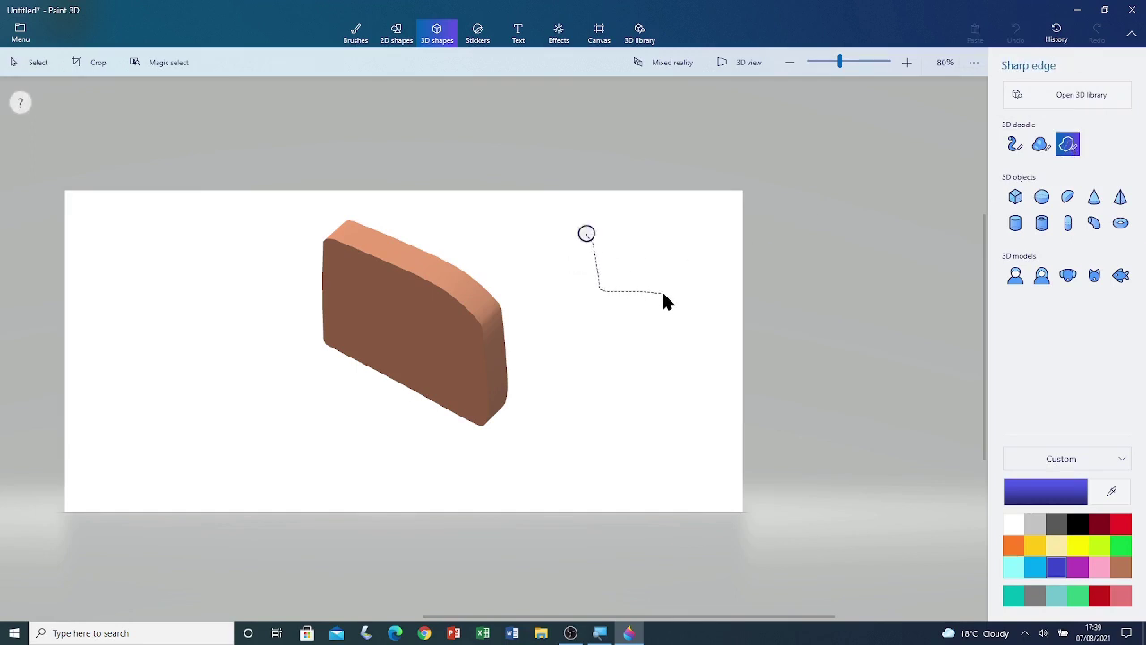
{"action": "mouse_move", "coordinate": [681, 273]}
{"action": "left_mouse_down"}
{"action": "mouse_move", "coordinate": [681, 240]}
{"action": "mouse_move", "coordinate": [649, 235]}
{"action": "left_mouse_up"}
{"action": "left_click", "coordinate": [586, 232]}
{"action": "left_click", "coordinate": [586, 233]}
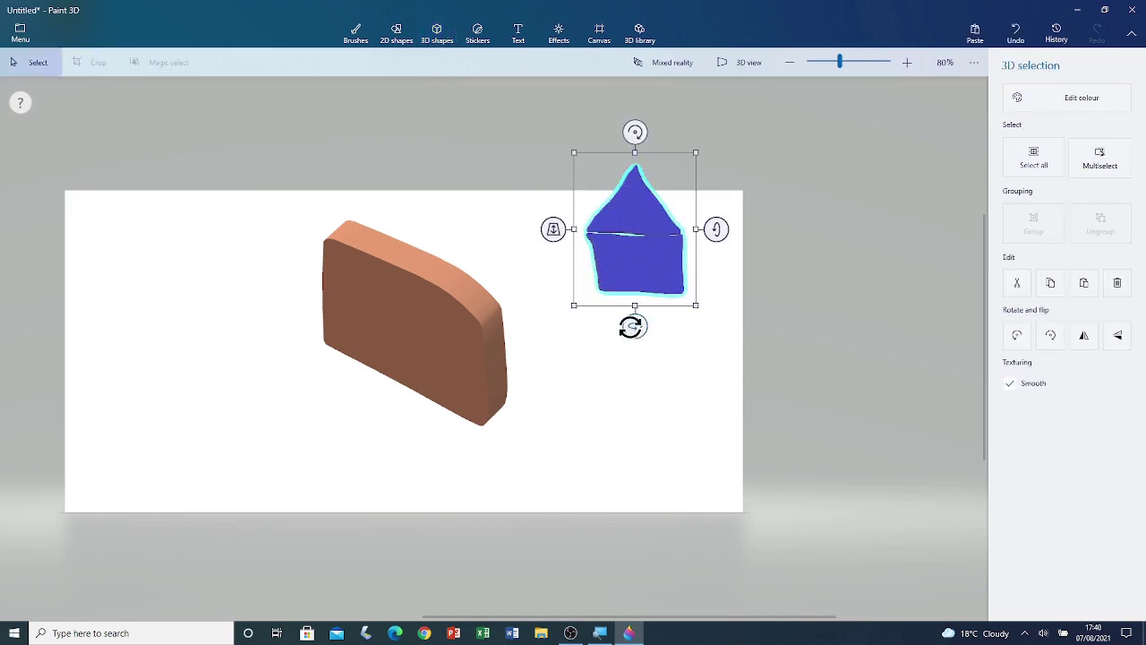
Turn the house to check its depth, shrink it slightly from the top, then deselect it
{"action": "left_click_drag", "start_coordinate": [633, 326], "coordinate": [678, 326]}
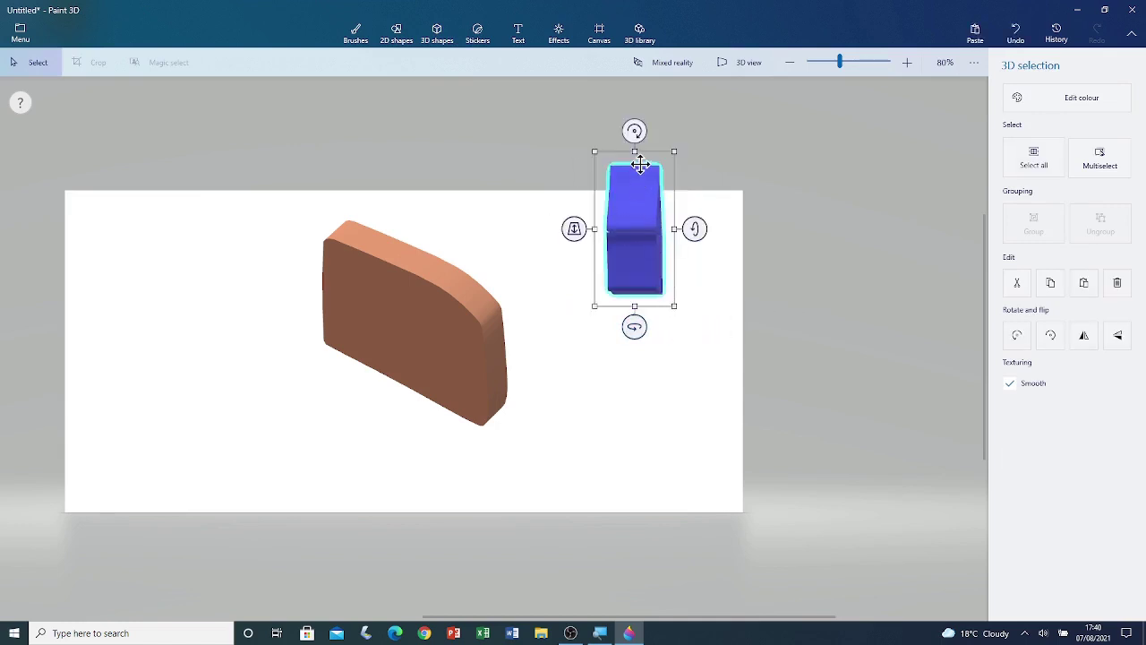
{"action": "left_click_drag", "start_coordinate": [634, 152], "coordinate": [637, 192]}
{"action": "left_click_drag", "start_coordinate": [637, 327], "coordinate": [607, 326]}
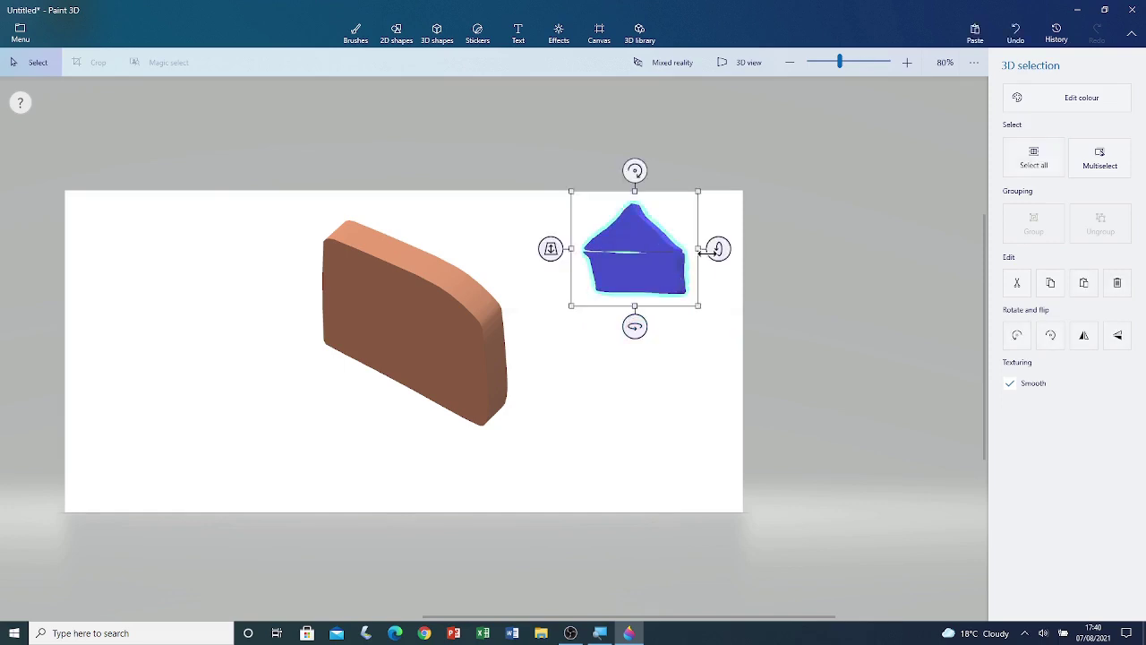
{"action": "scroll", "coordinate": [660, 256], "scroll_direction": "down", "scroll_amount": 2}
{"action": "scroll", "coordinate": [654, 268], "scroll_direction": "up", "scroll_amount": 8}
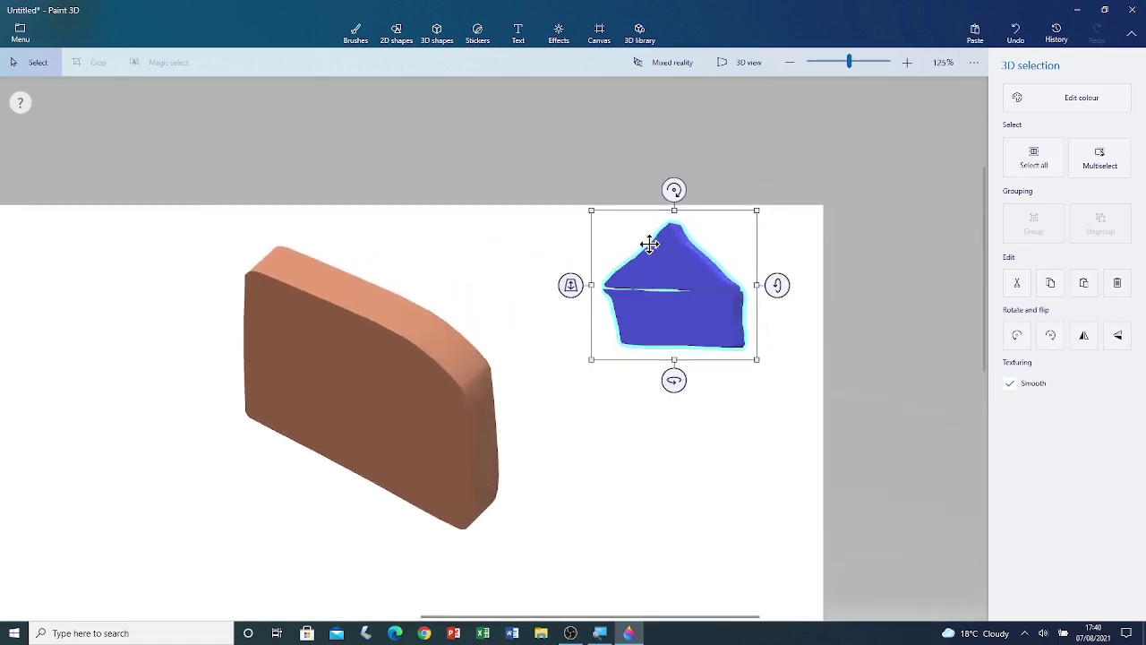
{"action": "scroll", "coordinate": [646, 295], "scroll_direction": "up", "scroll_amount": 5}
{"action": "scroll", "coordinate": [672, 305], "scroll_direction": "down", "scroll_amount": 9}
{"action": "scroll", "coordinate": [829, 330], "scroll_direction": "up", "scroll_amount": 3}
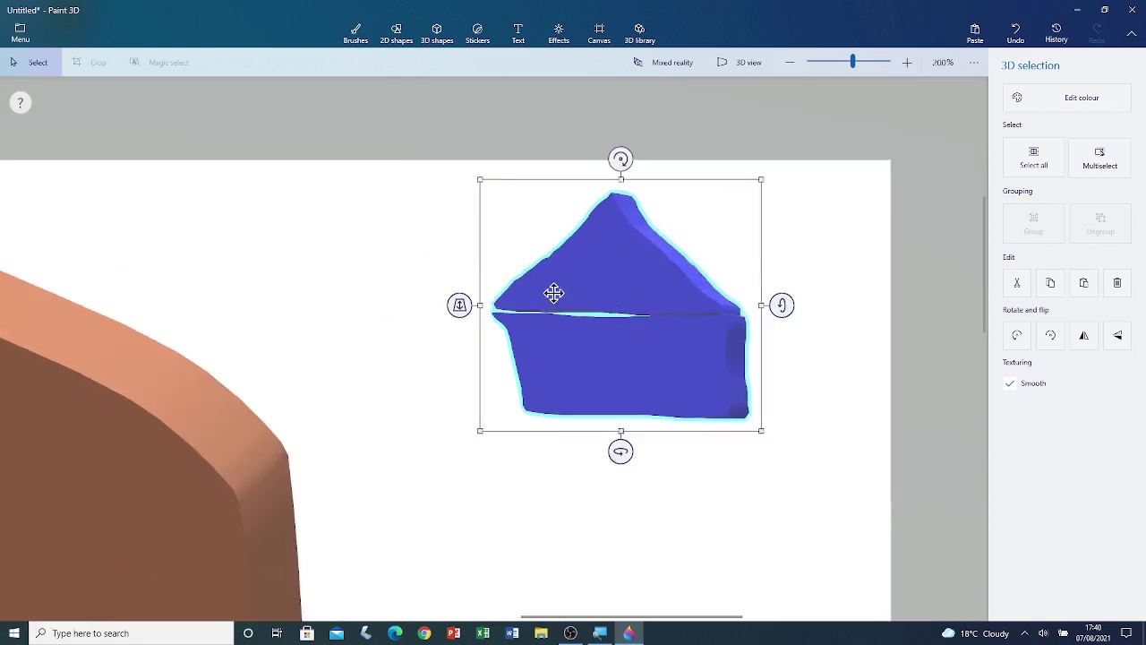
{"action": "scroll", "coordinate": [532, 324], "scroll_direction": "up", "scroll_amount": 4}
{"action": "scroll", "coordinate": [576, 334], "scroll_direction": "up", "scroll_amount": 3}
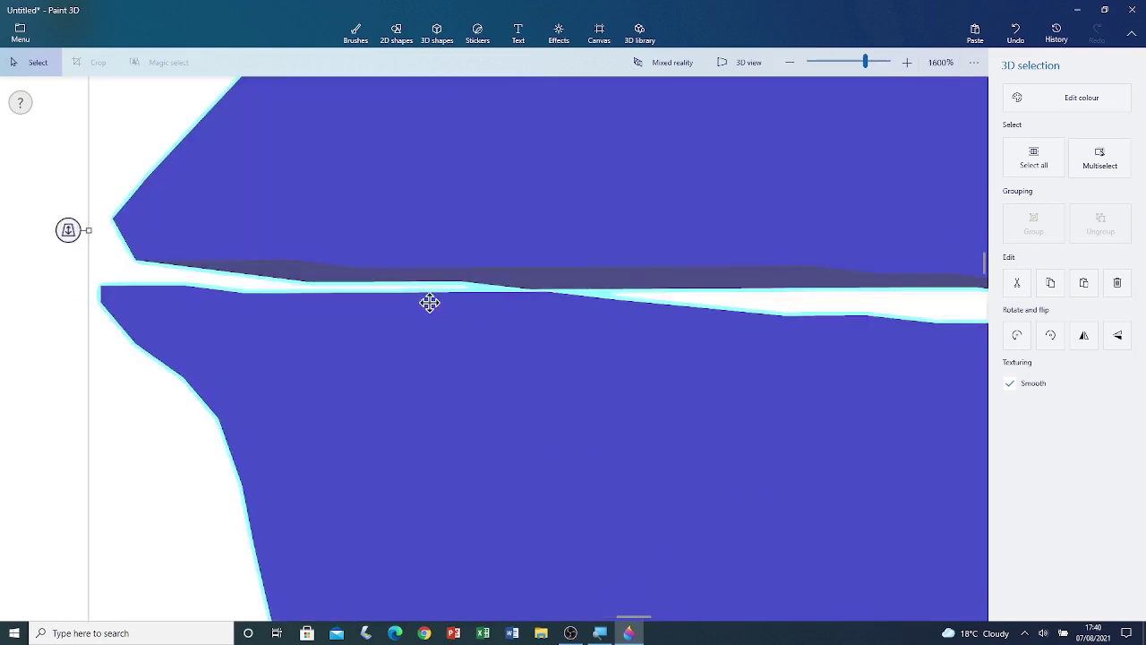
{"action": "scroll", "coordinate": [430, 302], "scroll_direction": "down", "scroll_amount": 9}
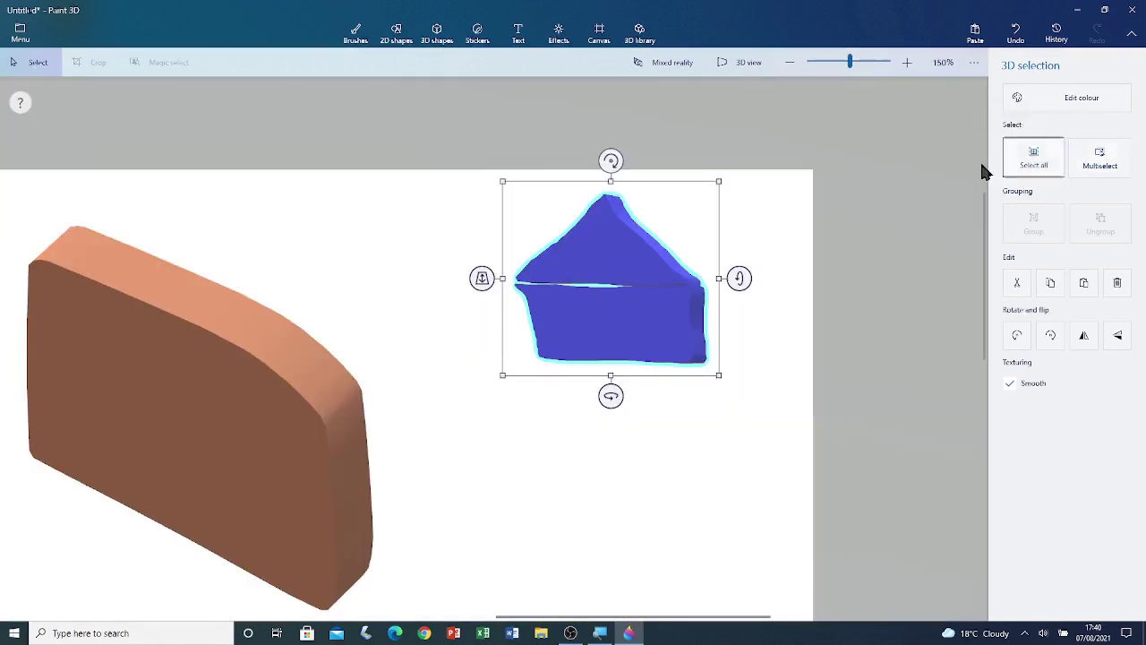
{"action": "scroll", "coordinate": [567, 293], "scroll_direction": "up", "scroll_amount": 6}
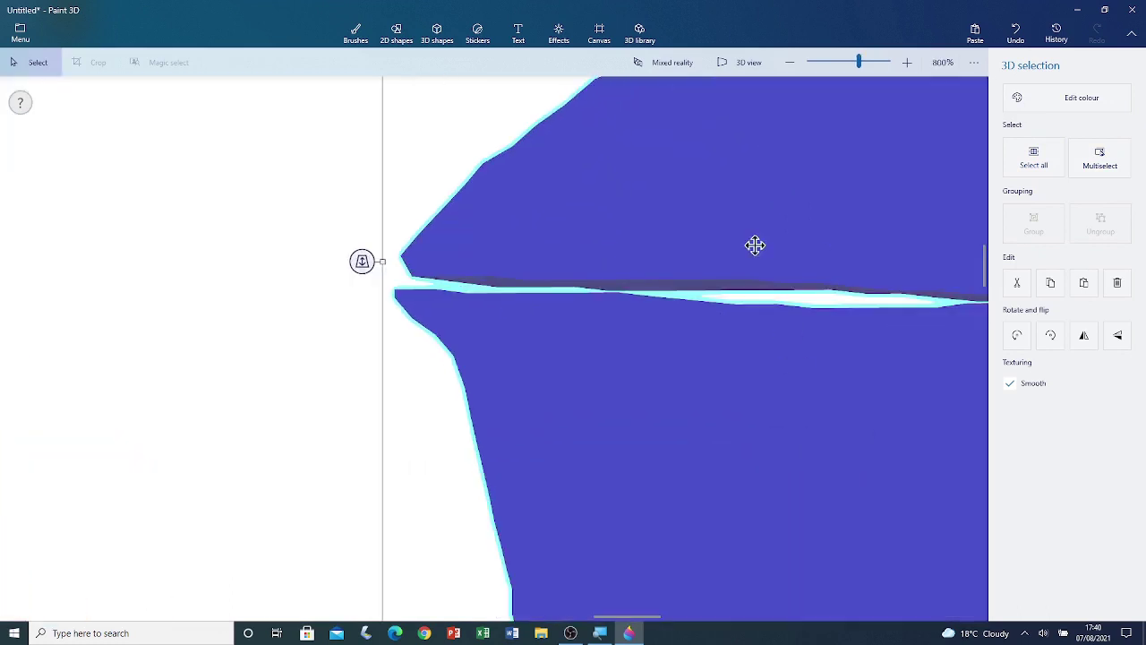
{"action": "scroll", "coordinate": [826, 322], "scroll_direction": "down", "scroll_amount": 2}
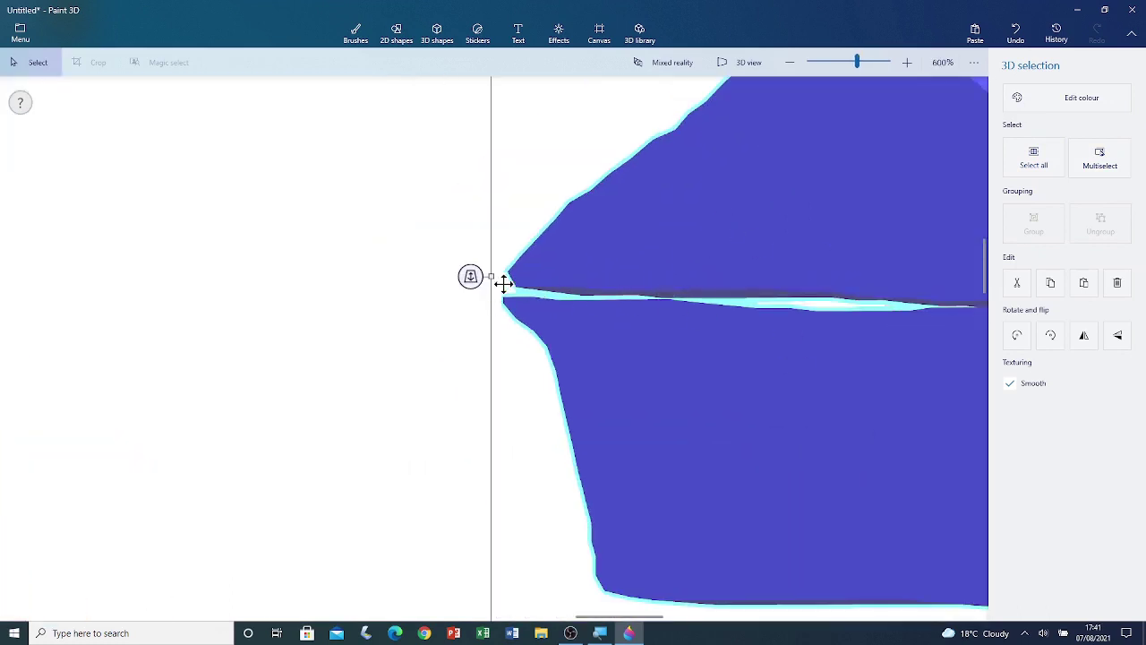
{"action": "scroll", "coordinate": [591, 305], "scroll_direction": "down", "scroll_amount": 5}
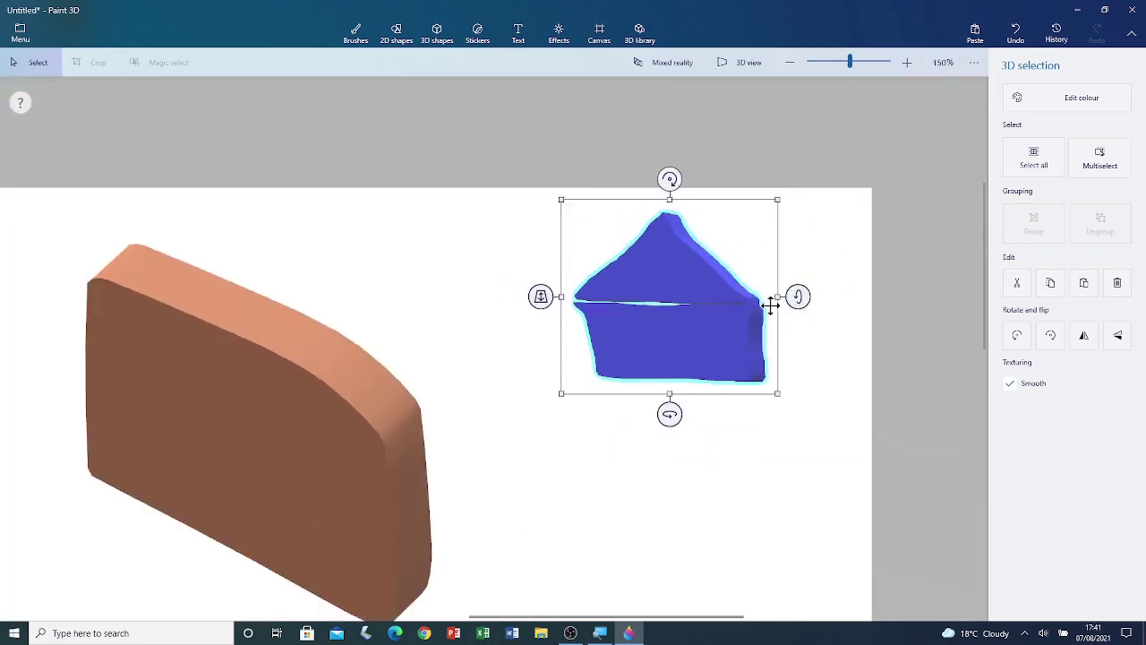
{"action": "left_click", "coordinate": [851, 287]}
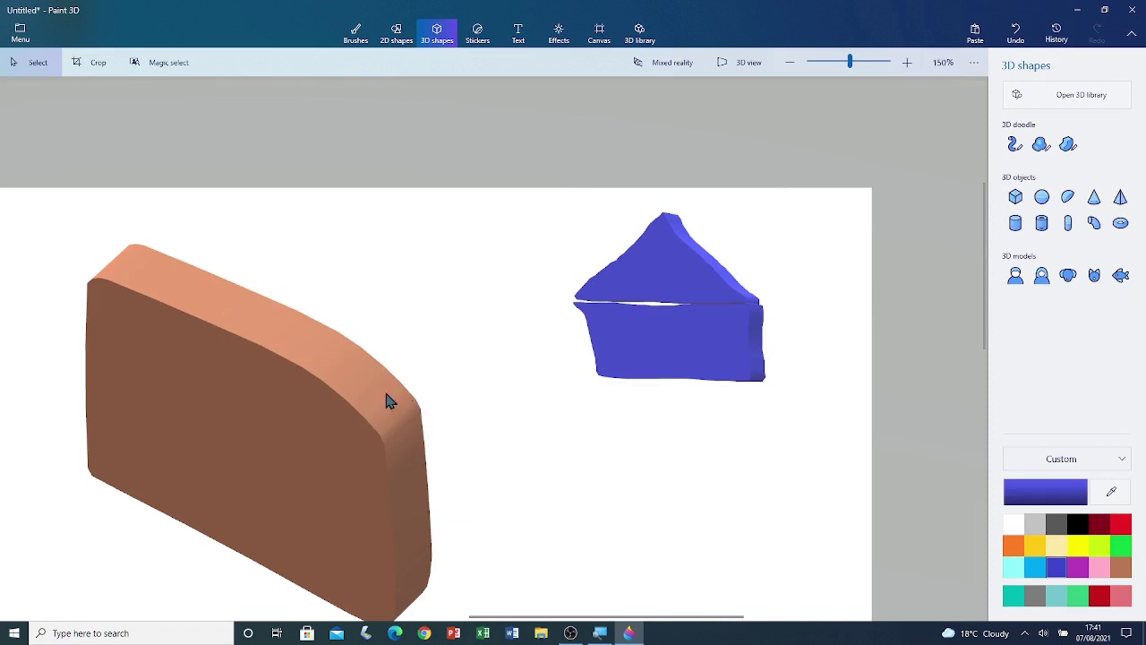
Draw a sharp-edge 3D numeral 3 to the left of the brown slab
{"action": "scroll", "coordinate": [495, 237], "scroll_direction": "down", "scroll_amount": 4}
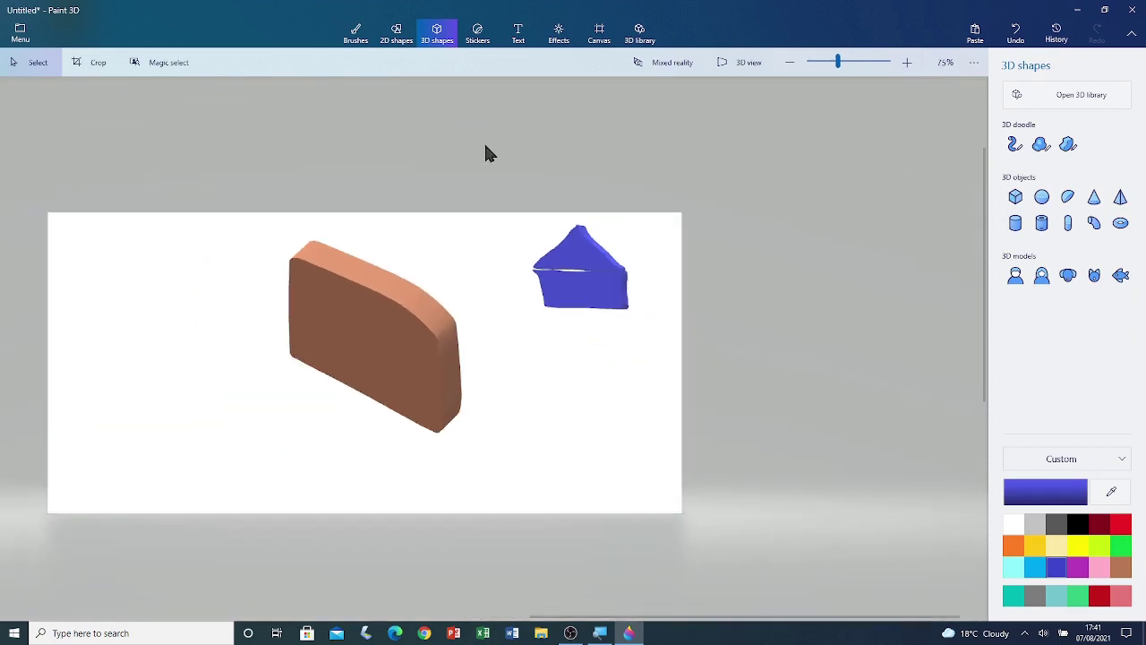
{"action": "left_click", "coordinate": [1069, 144]}
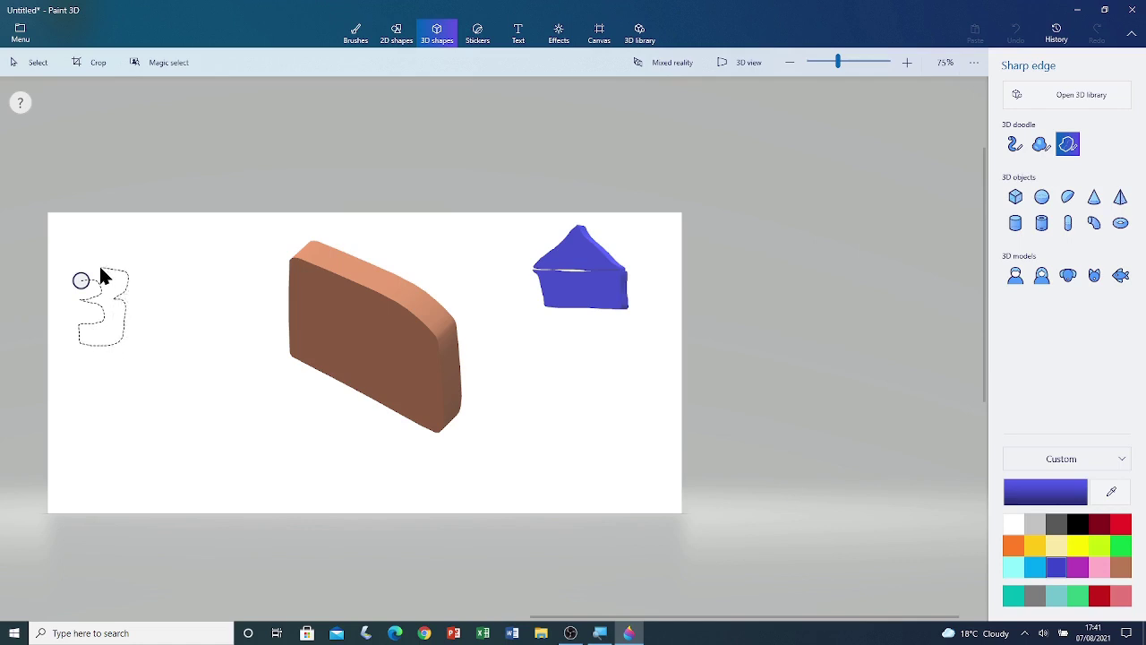
{"action": "left_click_drag", "start_coordinate": [83, 286], "coordinate": [82, 283]}
Zoom in to 3200% on the 3's sharp corners, then back out to 125%
{"action": "scroll", "coordinate": [76, 309], "scroll_direction": "up", "scroll_amount": 8}
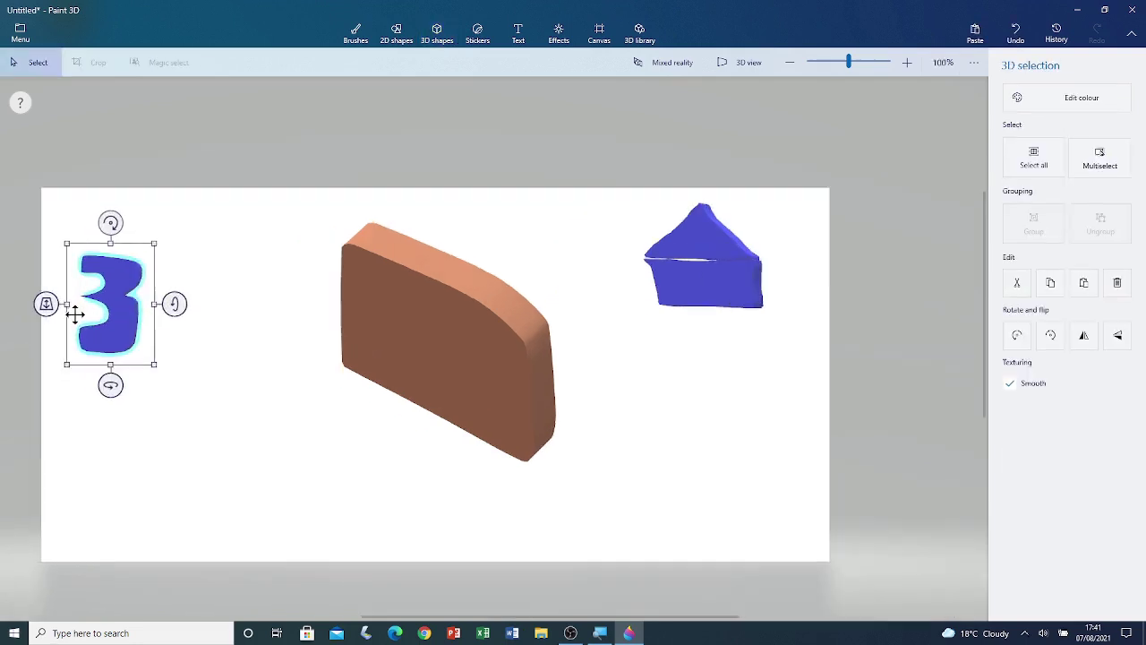
{"action": "scroll", "coordinate": [196, 378], "scroll_direction": "up", "scroll_amount": 10}
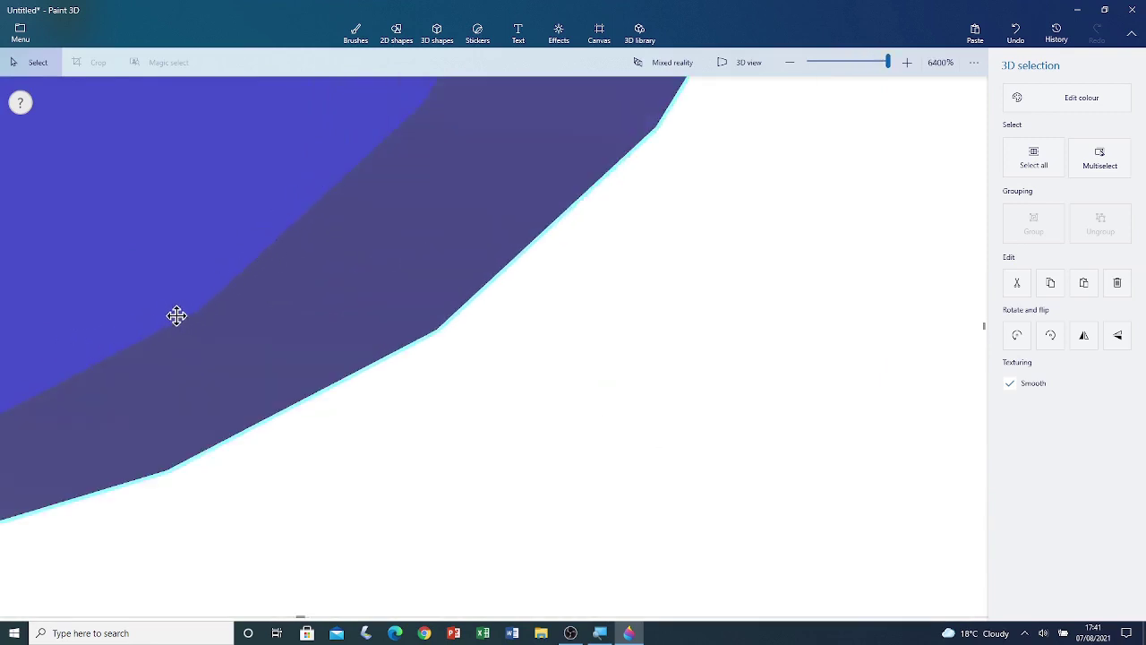
{"action": "scroll", "coordinate": [537, 366], "scroll_direction": "down", "scroll_amount": 10}
{"action": "scroll", "coordinate": [461, 299], "scroll_direction": "down", "scroll_amount": 5}
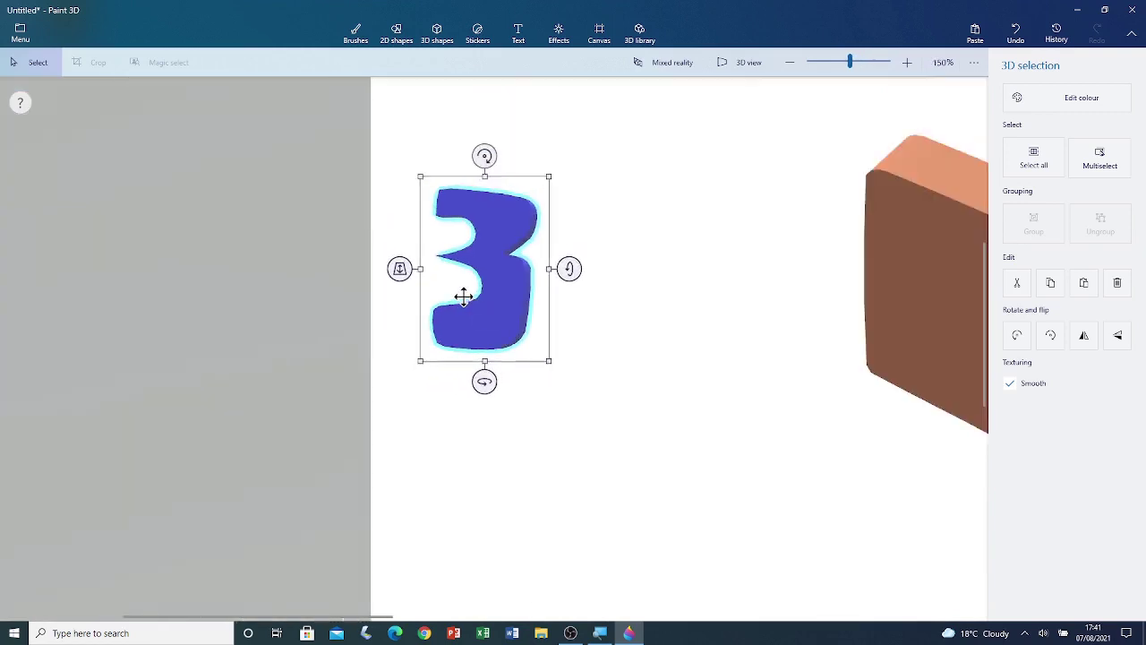
{"action": "scroll", "coordinate": [404, 260], "scroll_direction": "up", "scroll_amount": 5}
{"action": "scroll", "coordinate": [510, 367], "scroll_direction": "up", "scroll_amount": 3}
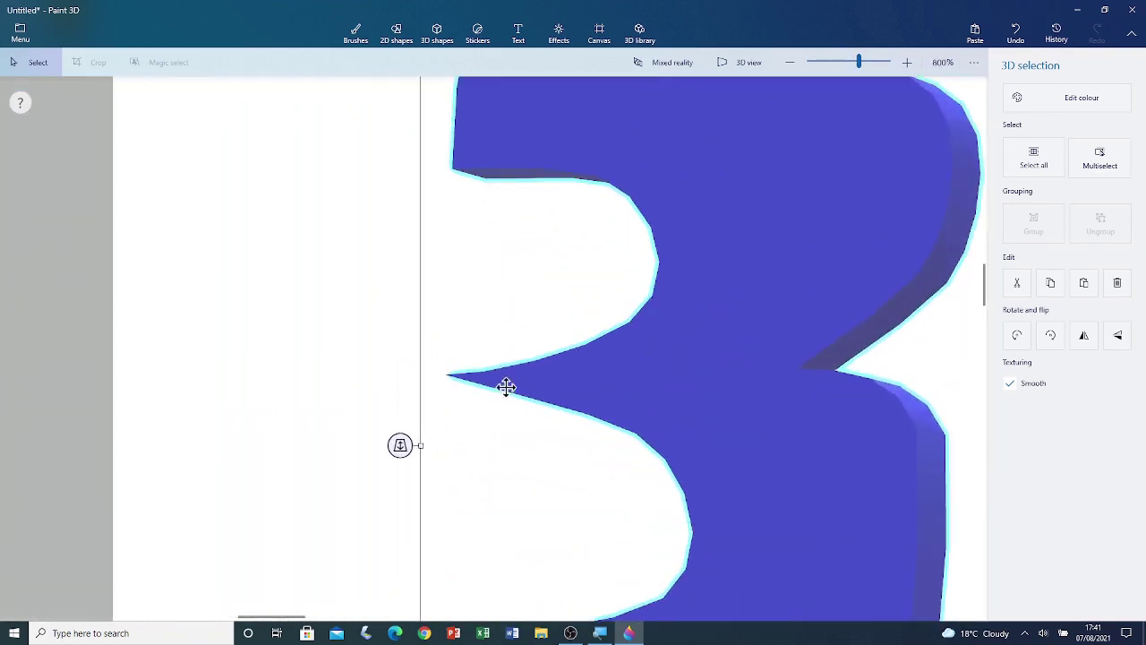
{"action": "scroll", "coordinate": [678, 264], "scroll_direction": "up", "scroll_amount": 3}
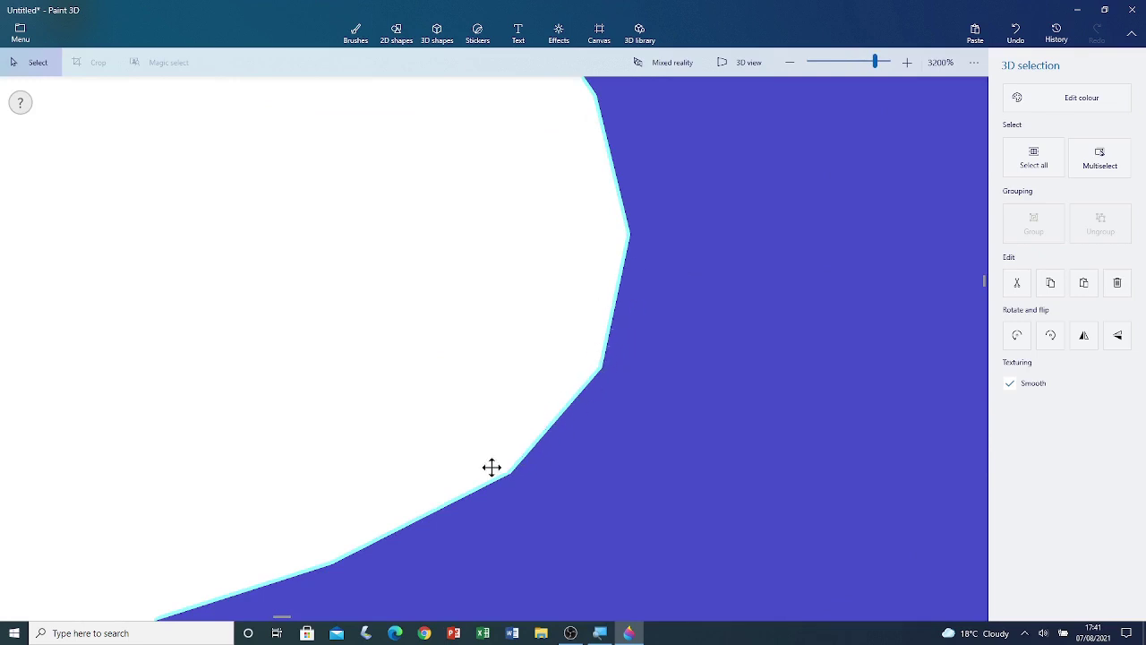
{"action": "scroll", "coordinate": [515, 477], "scroll_direction": "down", "scroll_amount": 10}
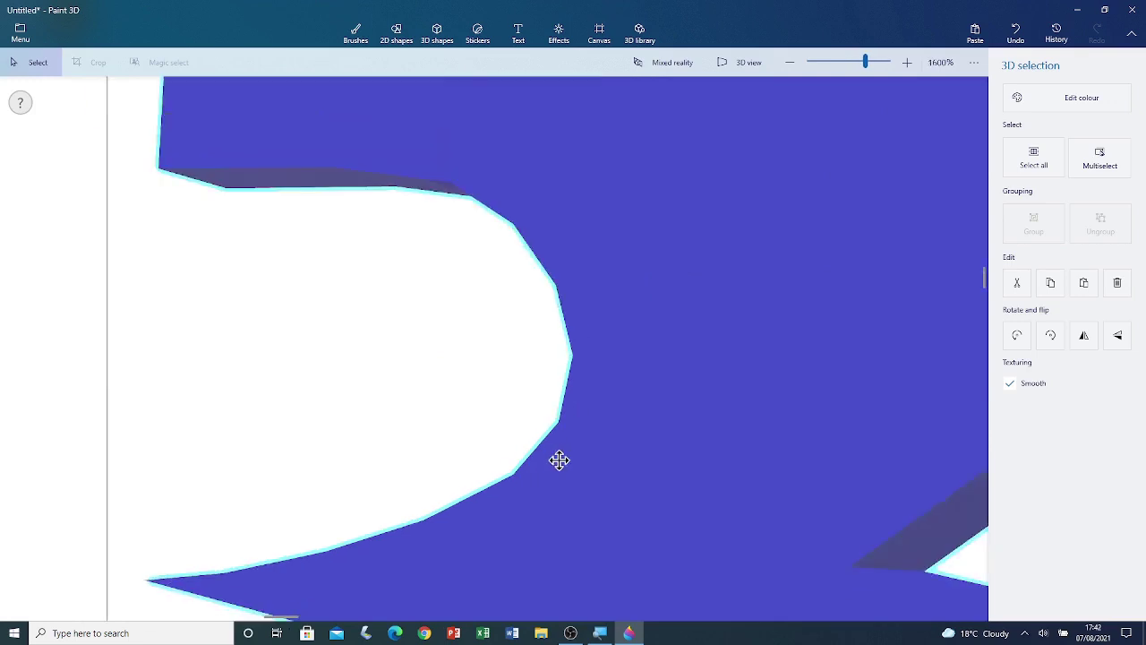
Spin the 3, narrow it from the left, and tilt it to reveal its top and side faces
{"action": "scroll", "coordinate": [640, 447], "scroll_direction": "down", "scroll_amount": 1}
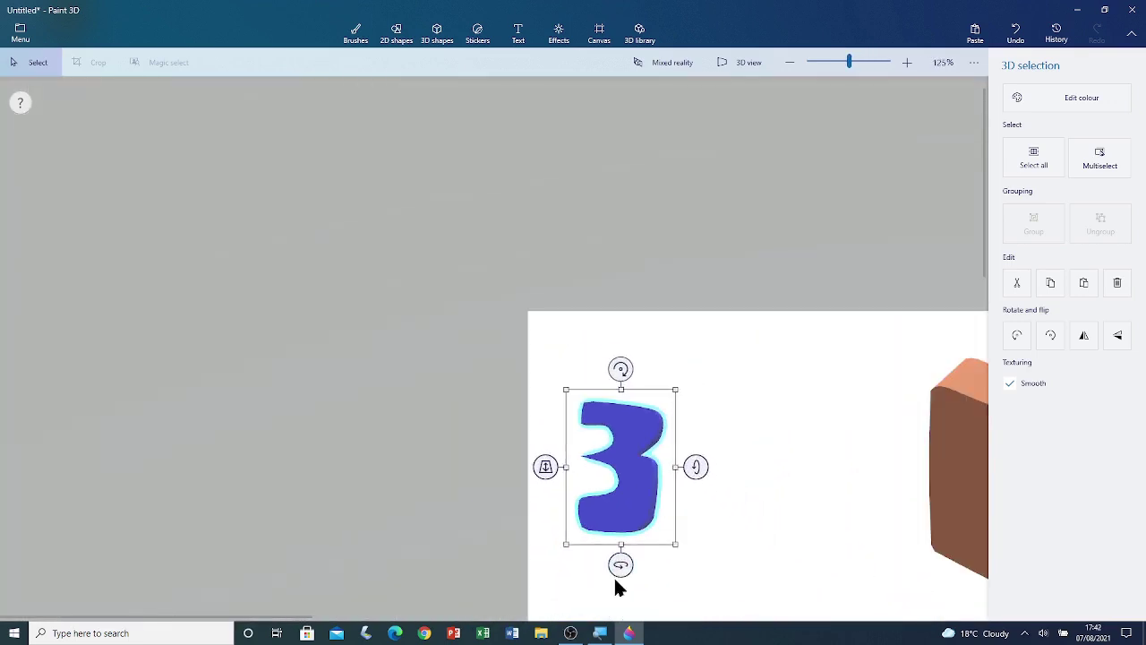
{"action": "left_click_drag", "start_coordinate": [620, 562], "coordinate": [663, 567]}
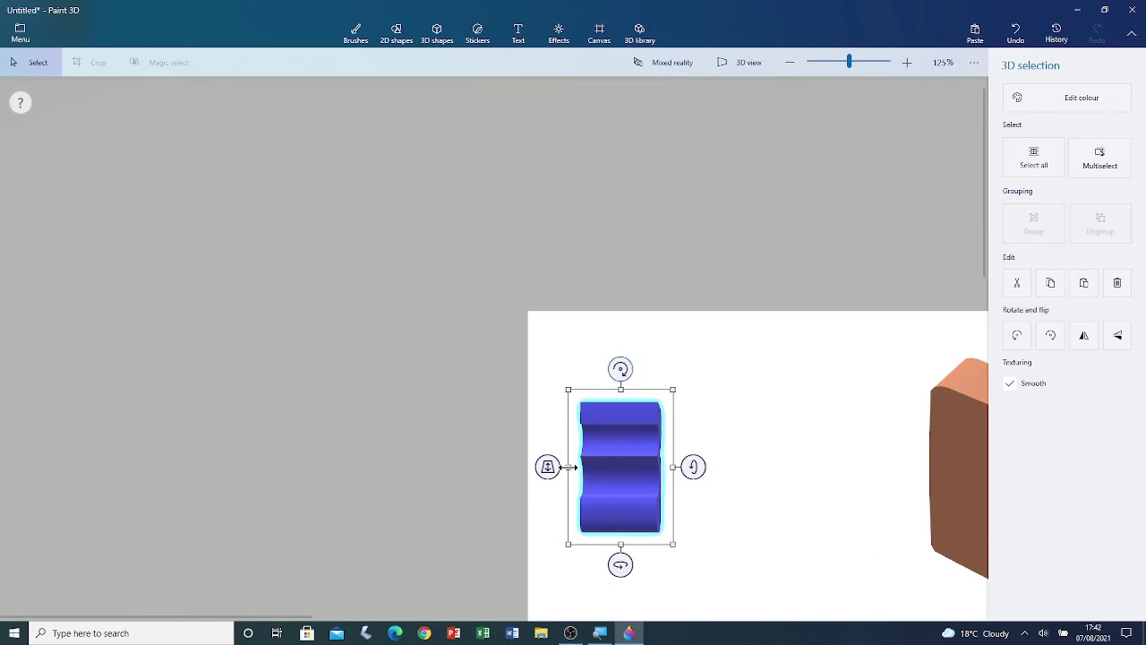
{"action": "left_click_drag", "start_coordinate": [563, 467], "coordinate": [617, 467]}
{"action": "mouse_move", "coordinate": [648, 563]}
{"action": "left_mouse_down"}
{"action": "mouse_move", "coordinate": [632, 560]}
{"action": "mouse_move", "coordinate": [645, 562]}
{"action": "left_mouse_up"}
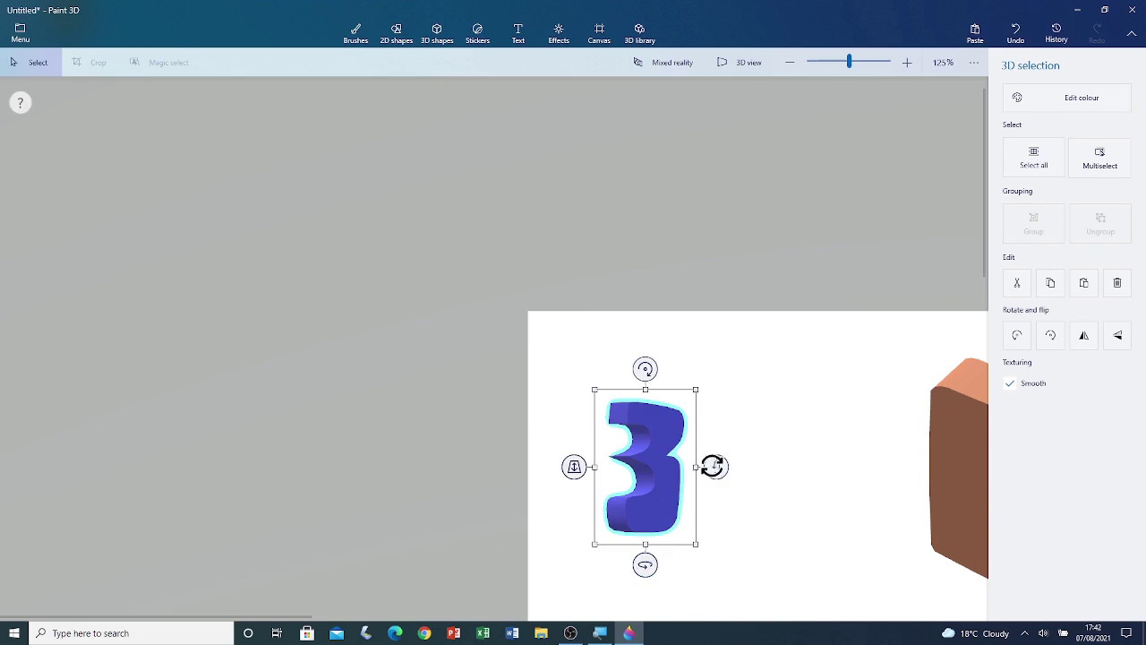
{"action": "left_click_drag", "start_coordinate": [715, 465], "coordinate": [719, 500]}
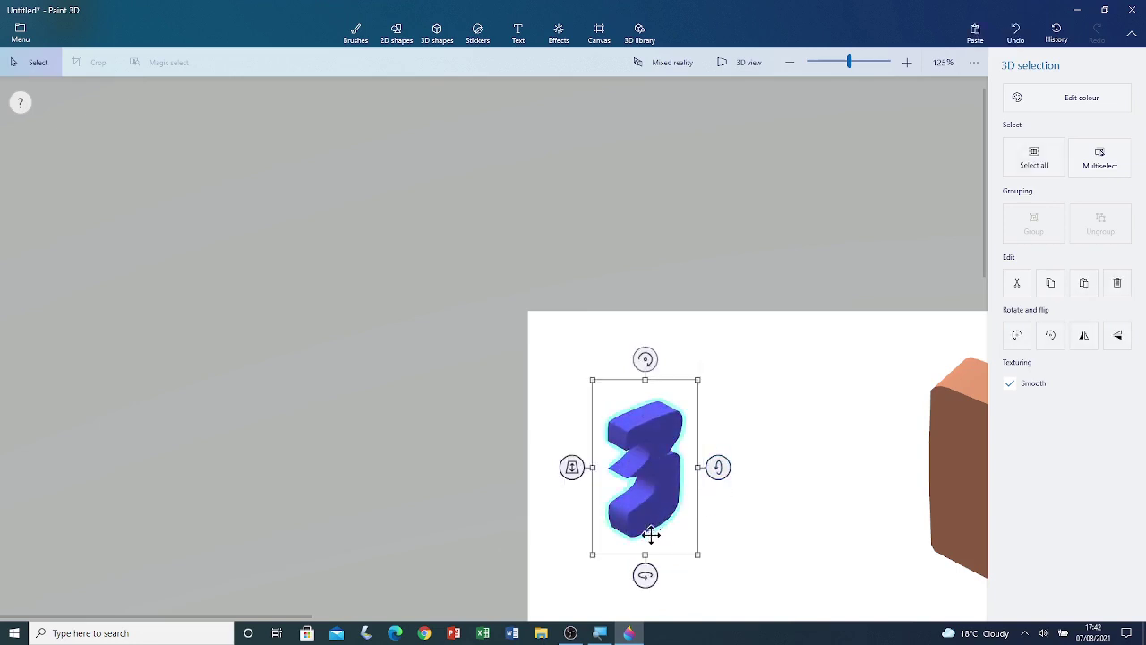
{"action": "left_click_drag", "start_coordinate": [644, 574], "coordinate": [643, 580]}
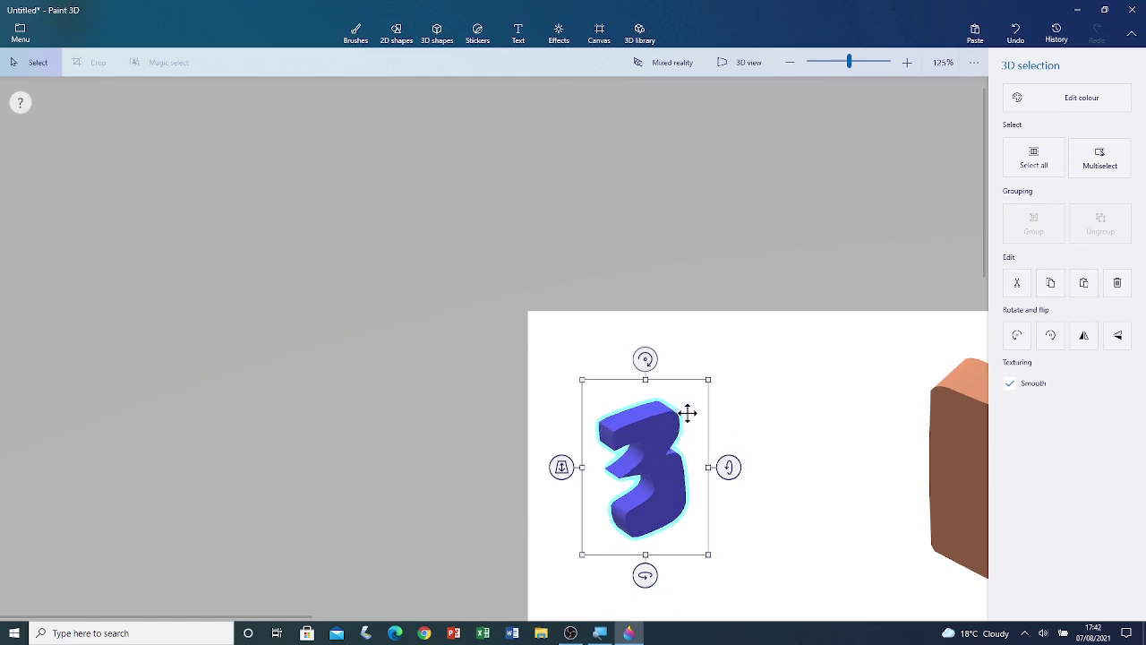
Select the blue 3D numeral 3 and change its colour to the red swatch
{"action": "left_click", "coordinate": [743, 336]}
{"action": "scroll", "coordinate": [746, 339], "scroll_direction": "down", "scroll_amount": 5}
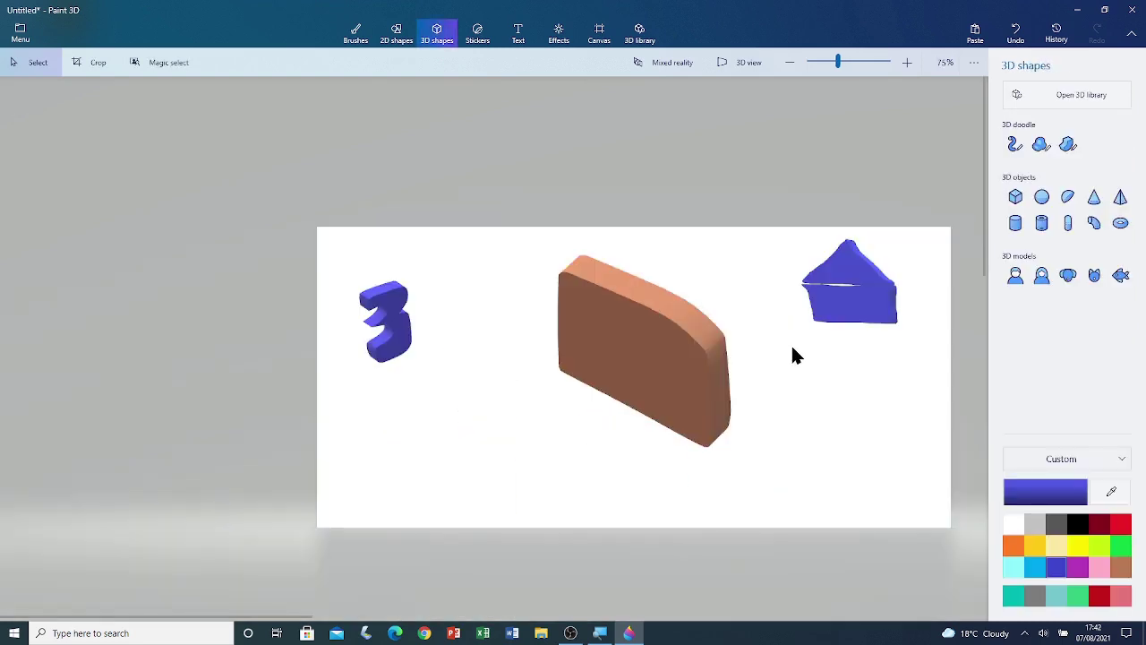
{"action": "scroll", "coordinate": [806, 260], "scroll_direction": "down", "scroll_amount": 1}
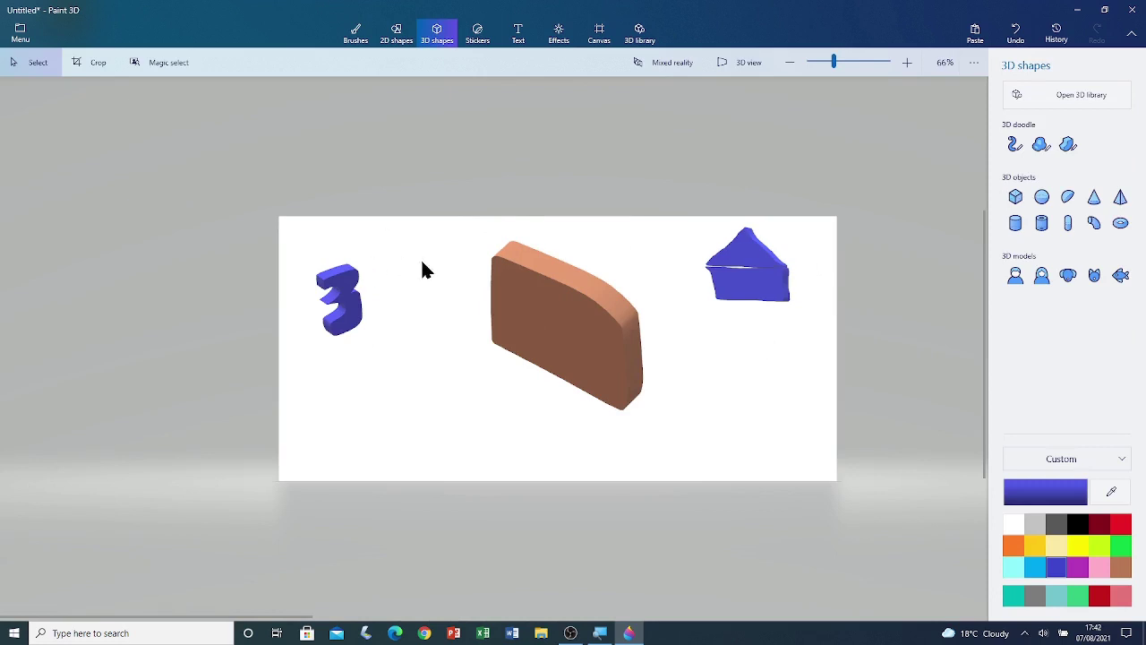
{"action": "scroll", "coordinate": [280, 285], "scroll_direction": "up", "scroll_amount": 10}
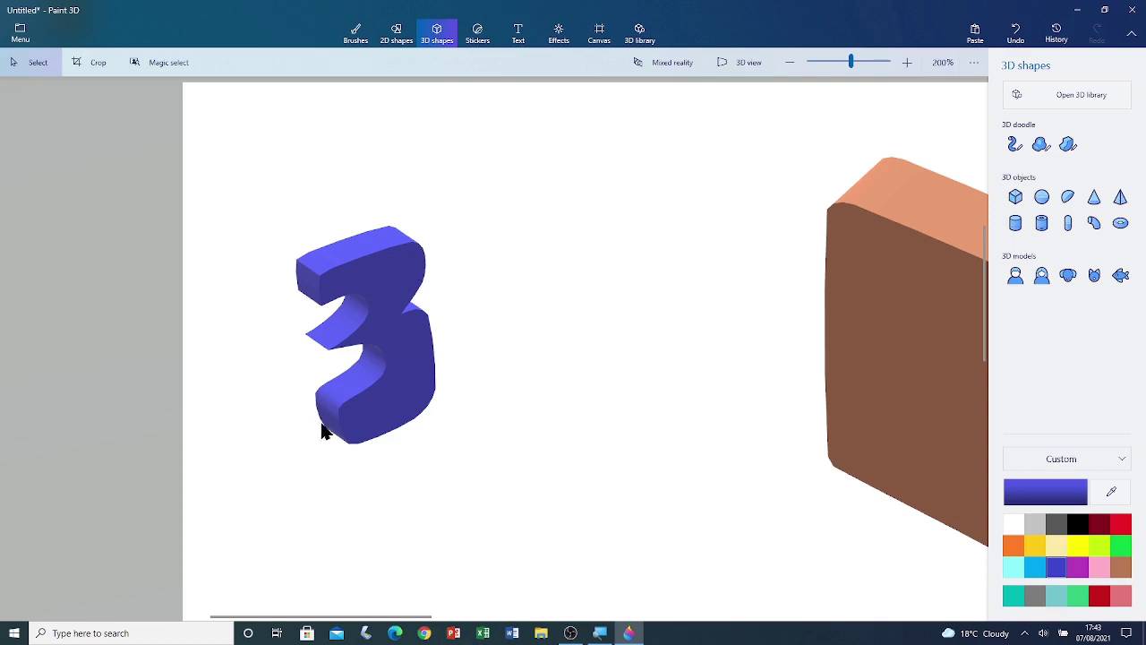
{"action": "left_click", "coordinate": [393, 369]}
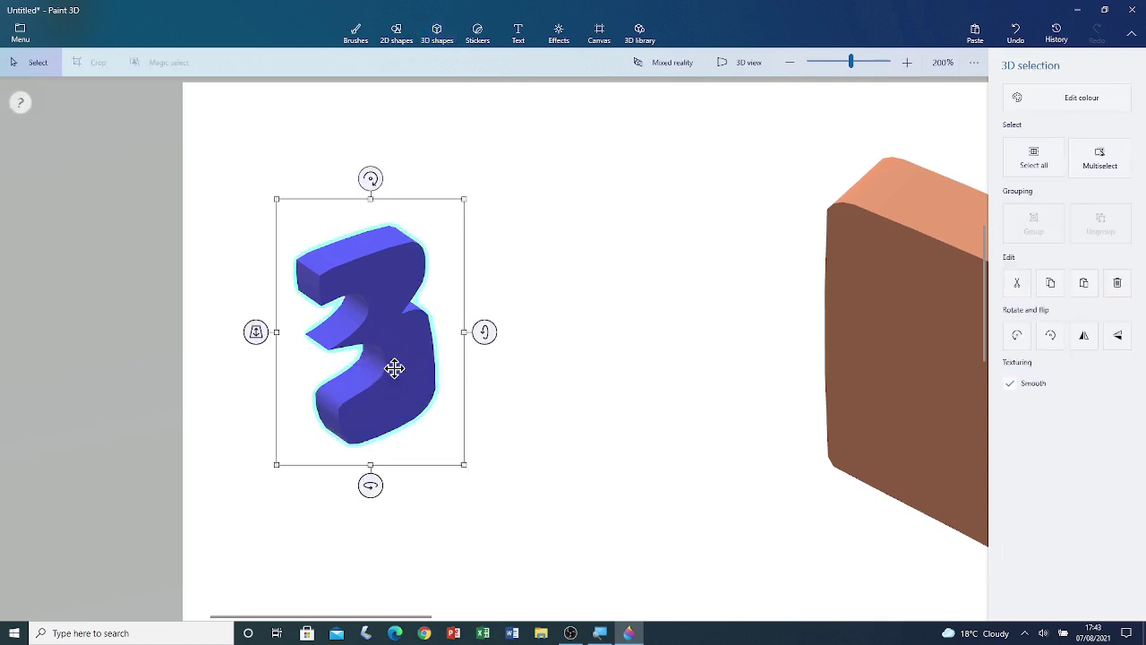
{"action": "left_click", "coordinate": [1033, 98]}
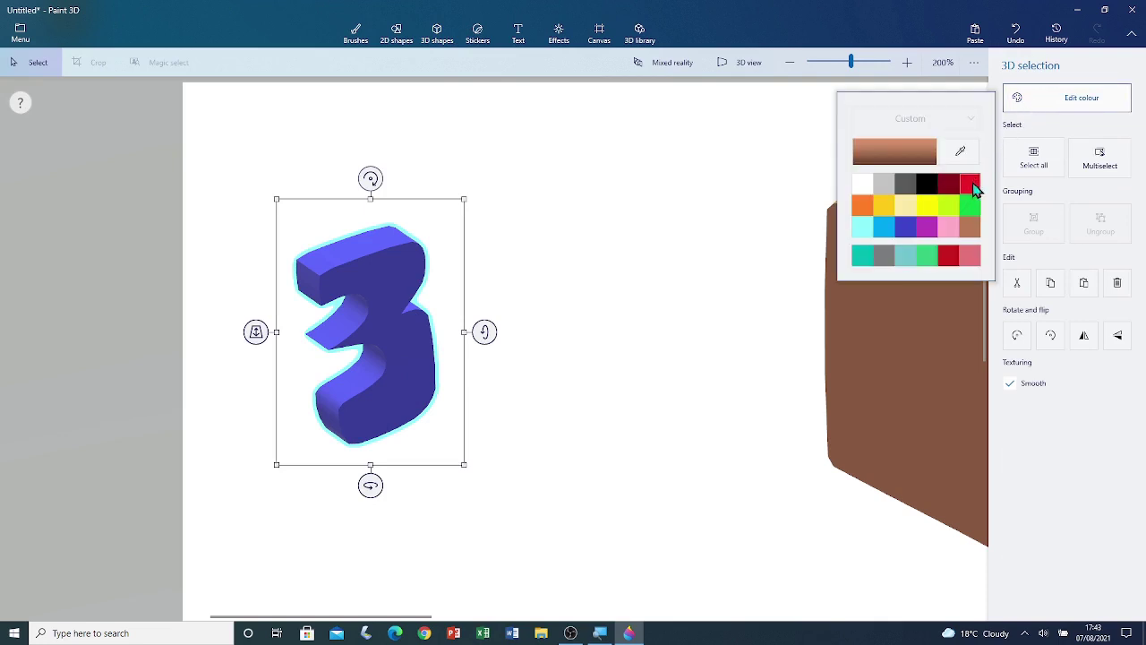
{"action": "left_click", "coordinate": [971, 184]}
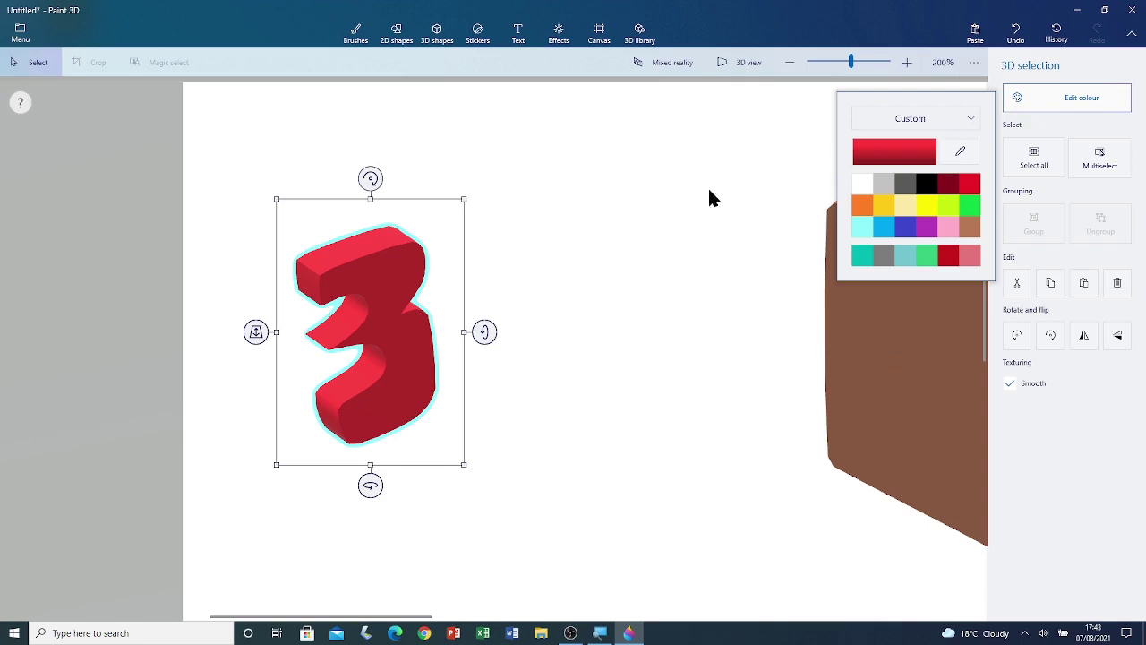
Deselect the red 3 and zoom out to show the slab, house and numeral together
{"action": "left_click", "coordinate": [738, 153]}
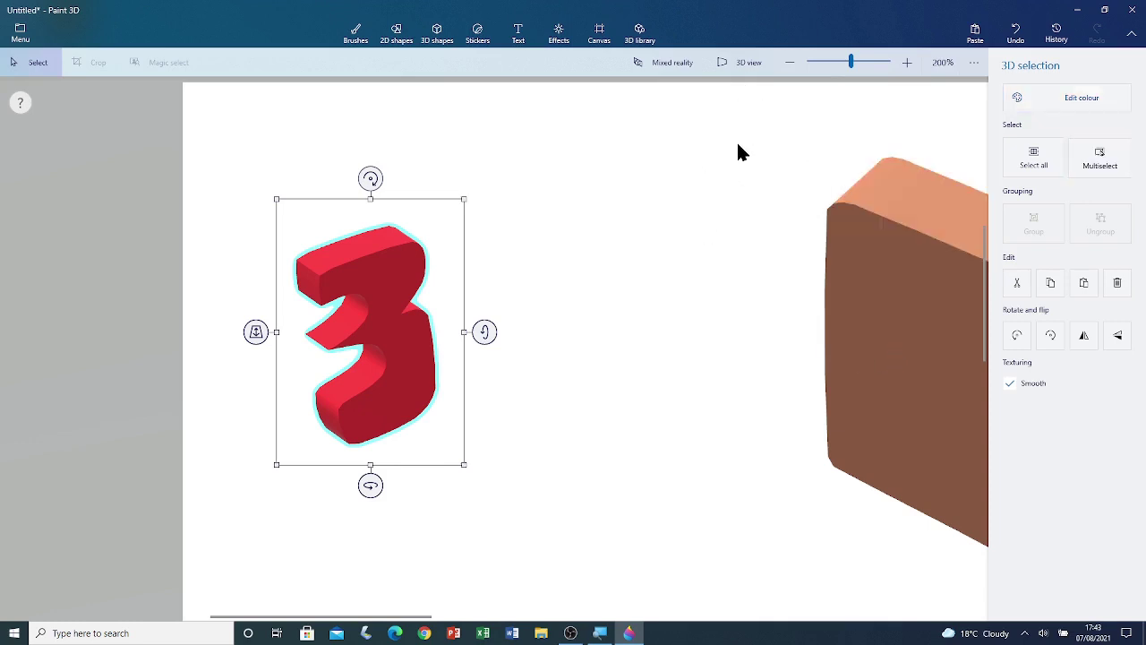
{"action": "left_click", "coordinate": [739, 152]}
{"action": "scroll", "coordinate": [739, 153], "scroll_direction": "down", "scroll_amount": 4, "text": "ctrl"}
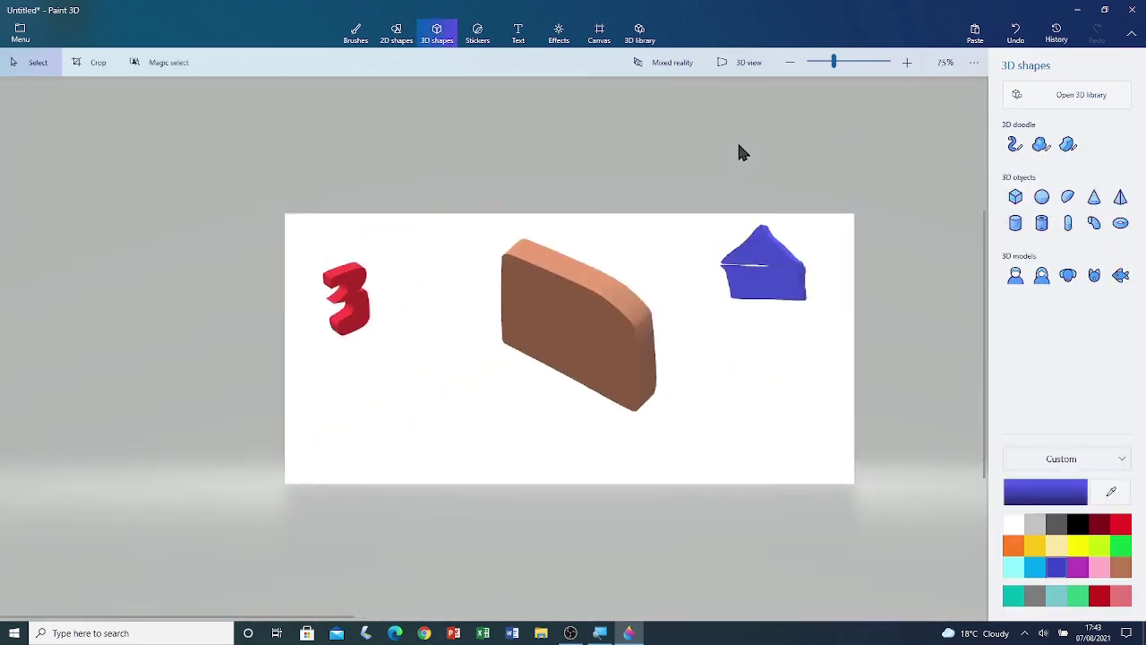
{"action": "left_click_drag", "start_coordinate": [828, 64], "coordinate": [824, 62]}
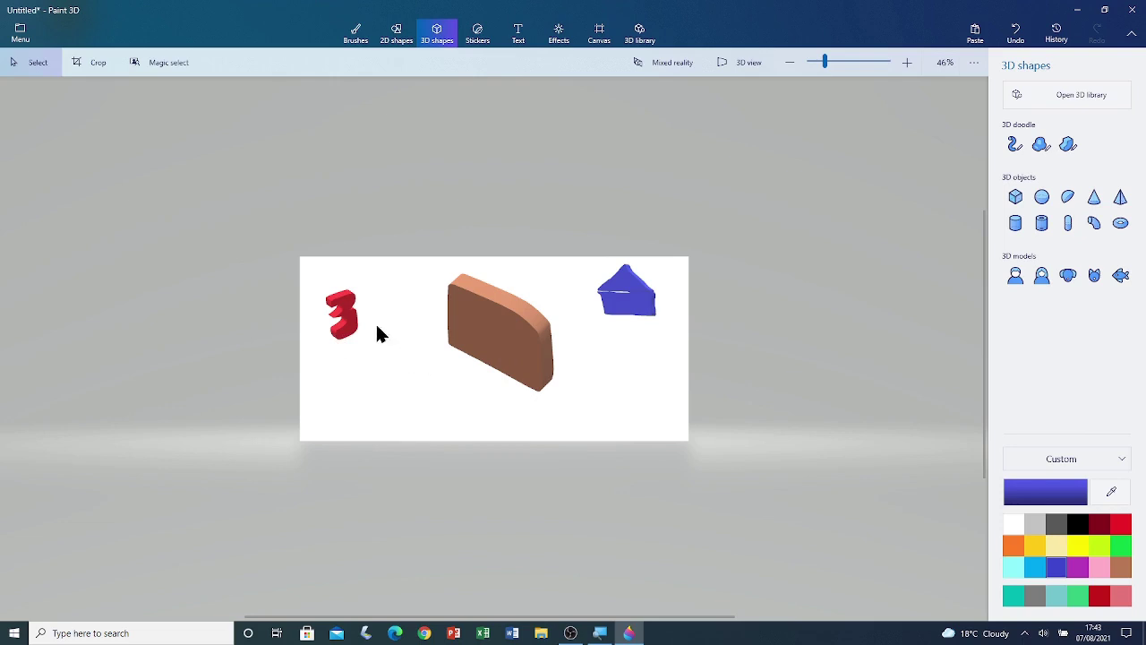
Save the scene via Save as as a Paint 3D project named 'Sharp Edge Tool'
{"action": "left_click", "coordinate": [20, 34]}
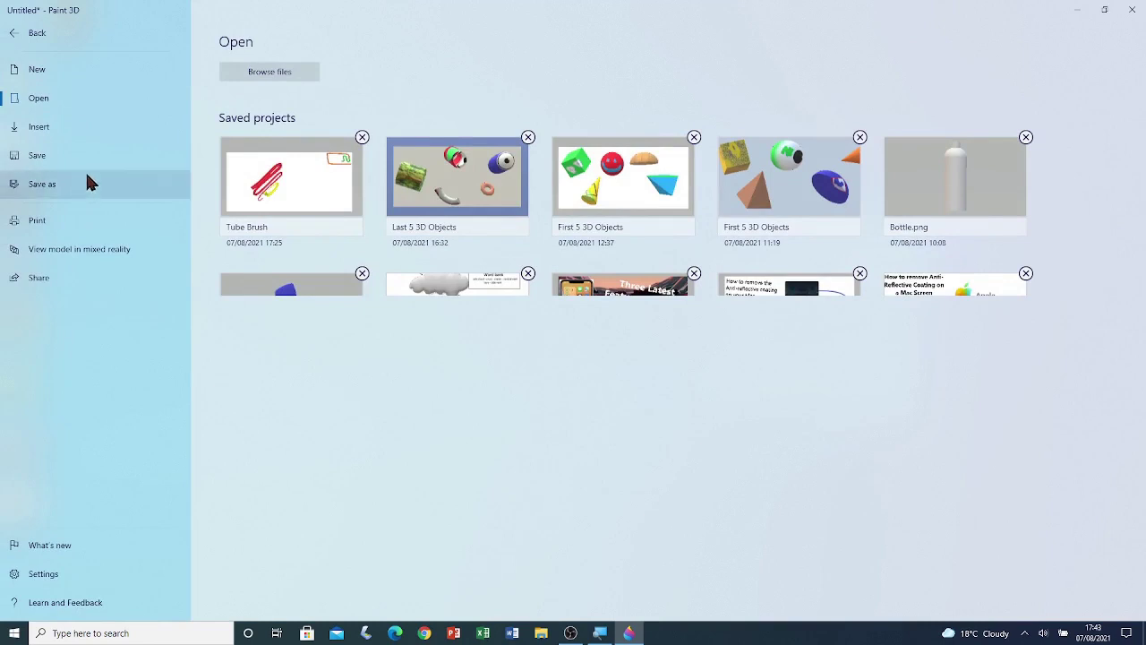
{"action": "left_click", "coordinate": [89, 179]}
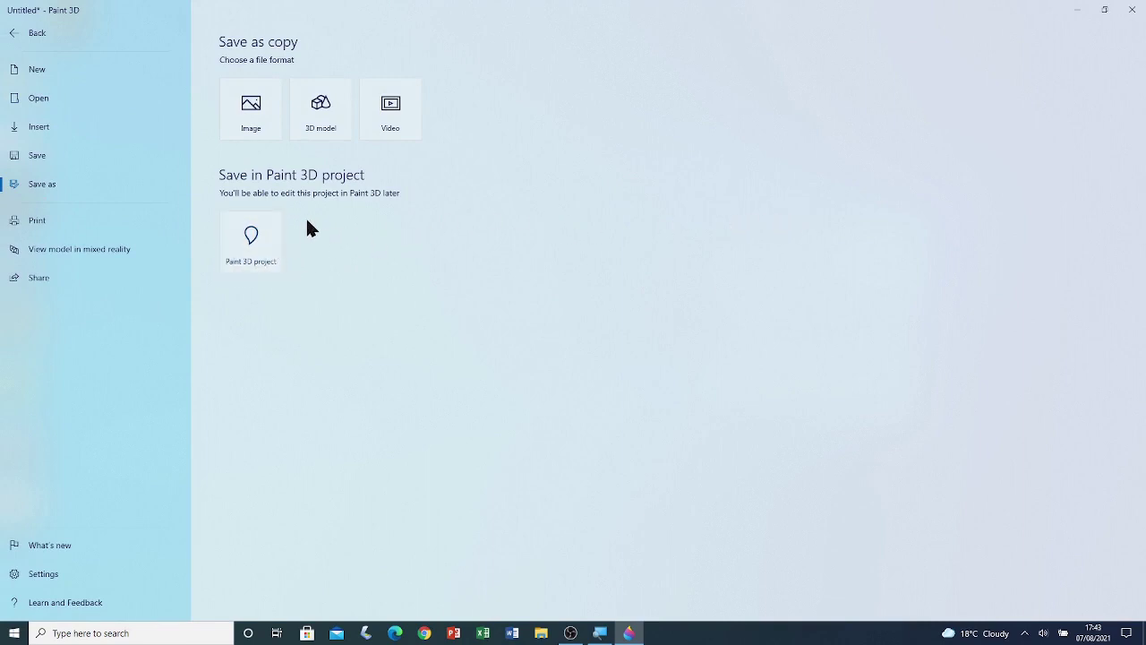
{"action": "left_click", "coordinate": [250, 239]}
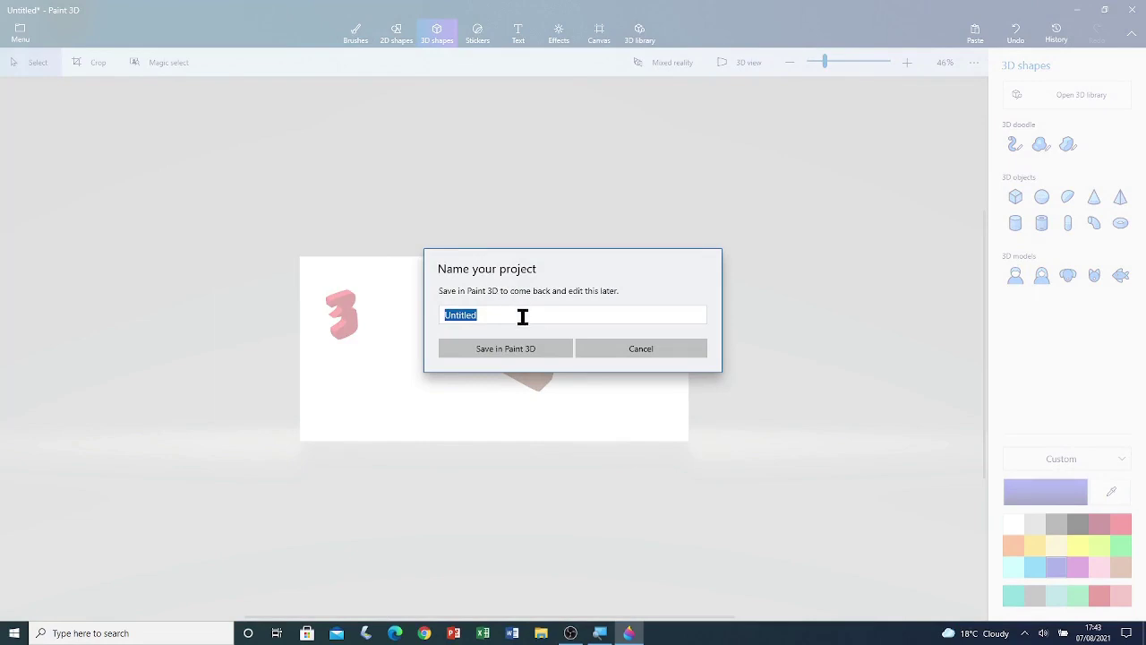
{"action": "left_click_drag", "start_coordinate": [440, 314], "coordinate": [488, 314]}
{"action": "left_click", "coordinate": [538, 348]}
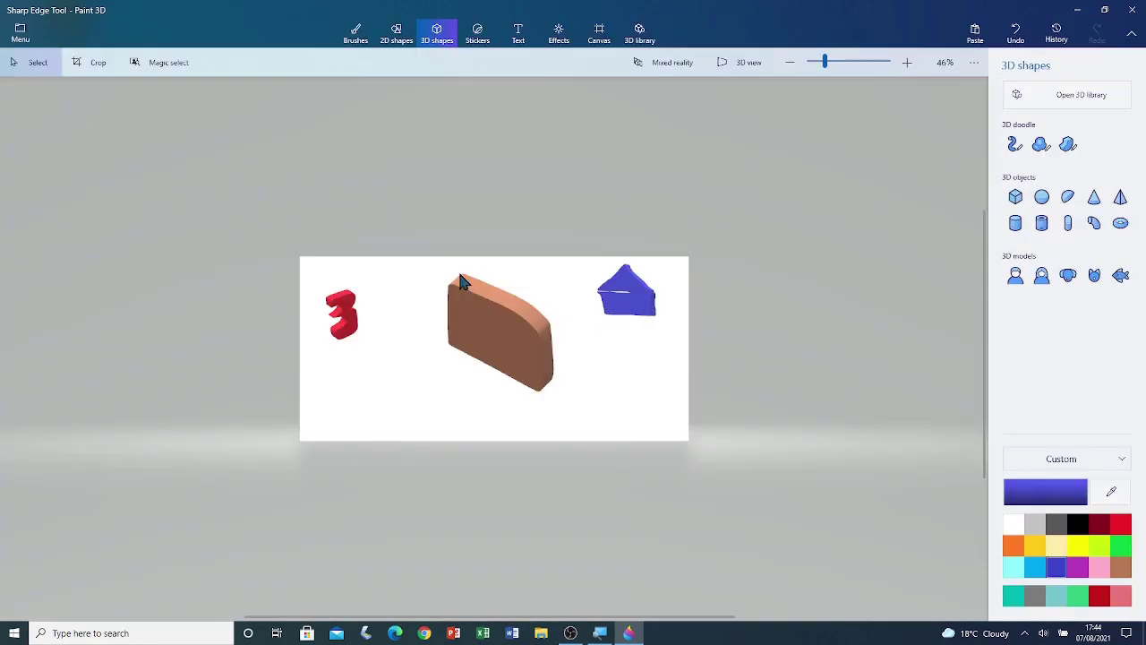
Close Paint 3D, then subscribe to the YouTube channel with notifications set to All
{"action": "left_click", "coordinate": [1132, 8]}
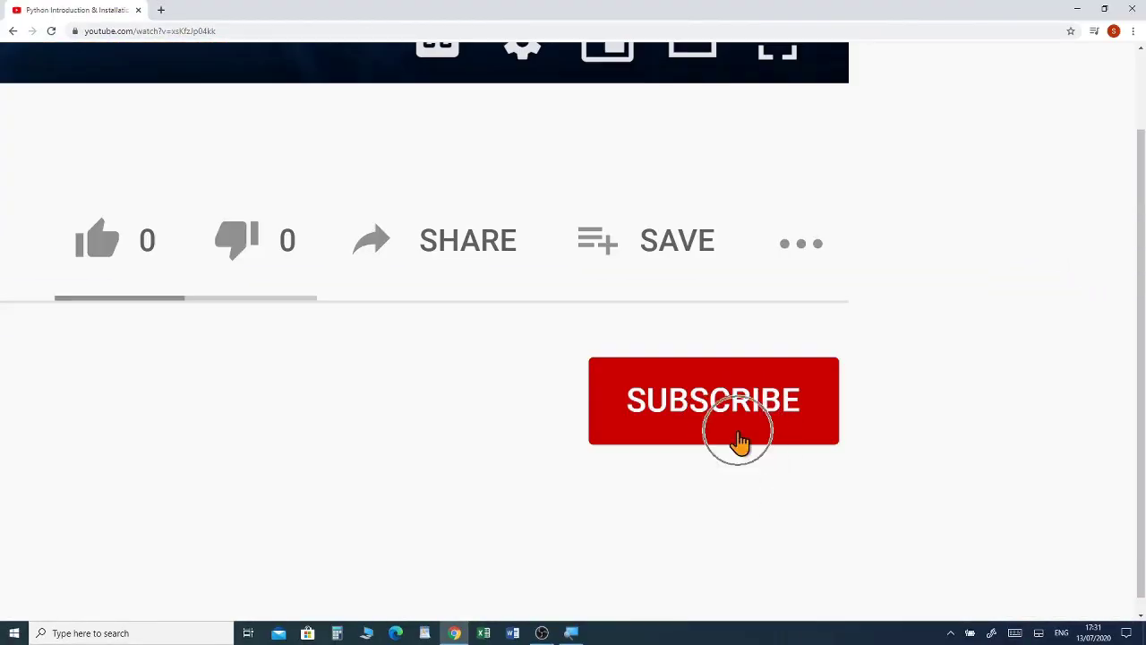
{"action": "left_click", "coordinate": [738, 438]}
{"action": "left_click", "coordinate": [802, 412]}
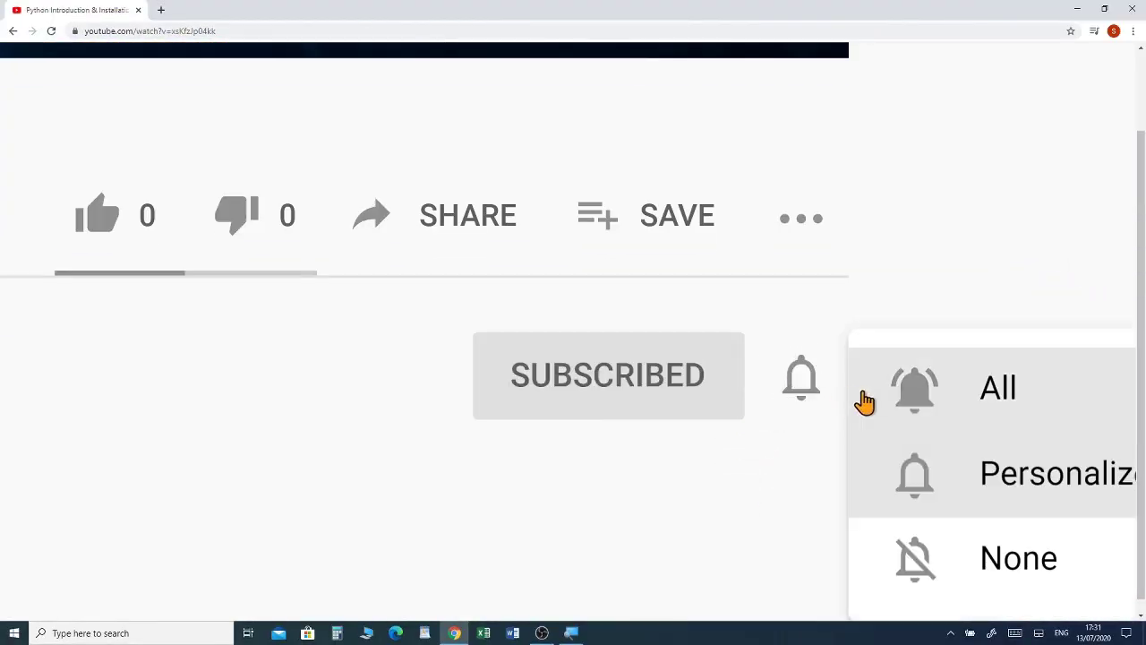